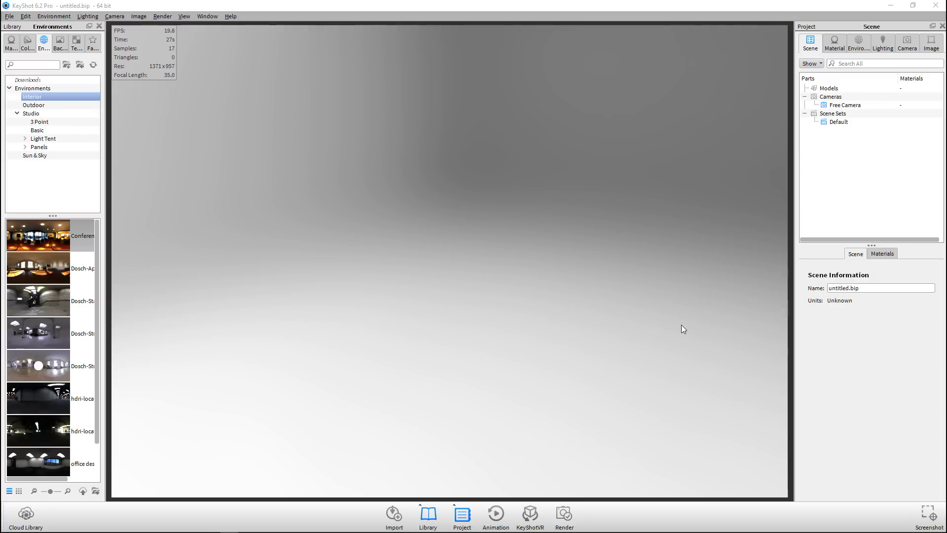
- Switch to Substance Painter and create a pbr-metal-rough project from the CubeOBJ mesh at 1024 resolution, without texture sets per UDIM tile
key(F9)
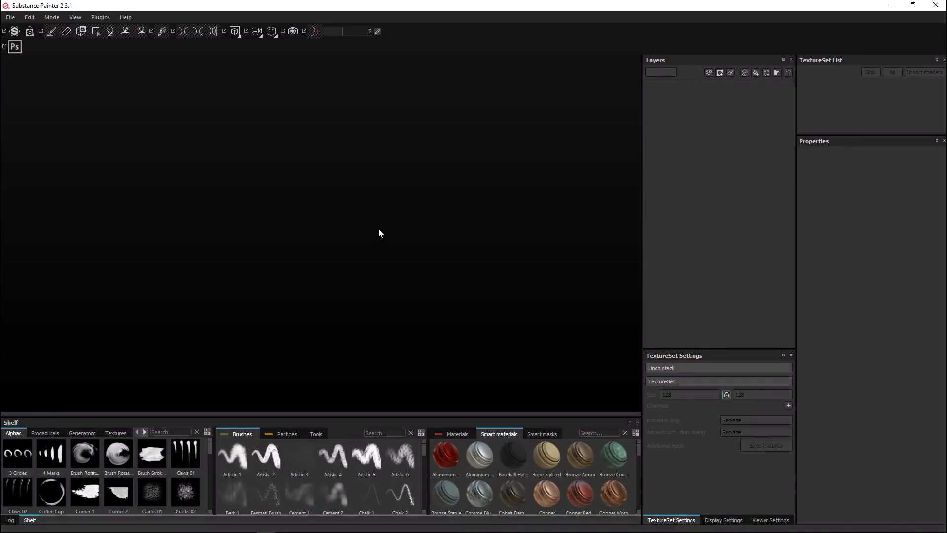
click(10, 17)
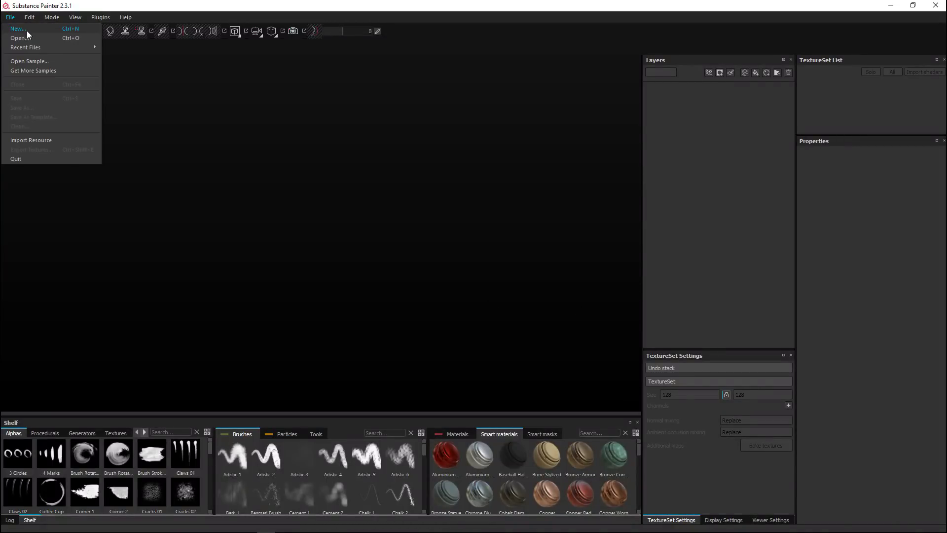
click(19, 29)
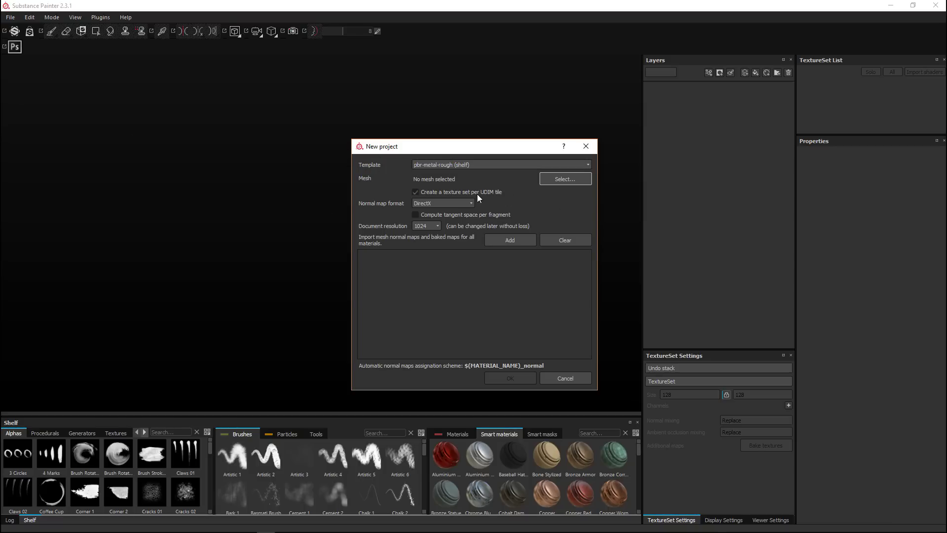
click(566, 181)
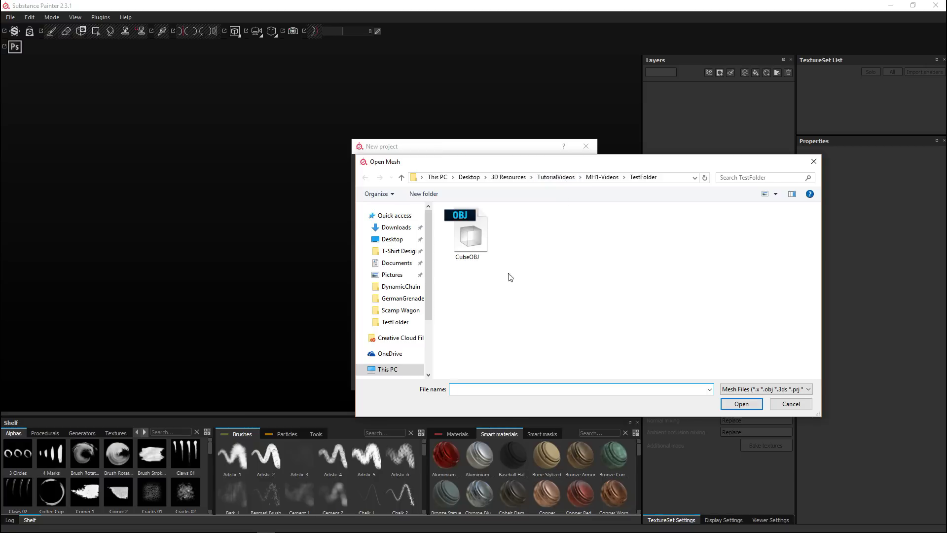
click(470, 242)
click(736, 403)
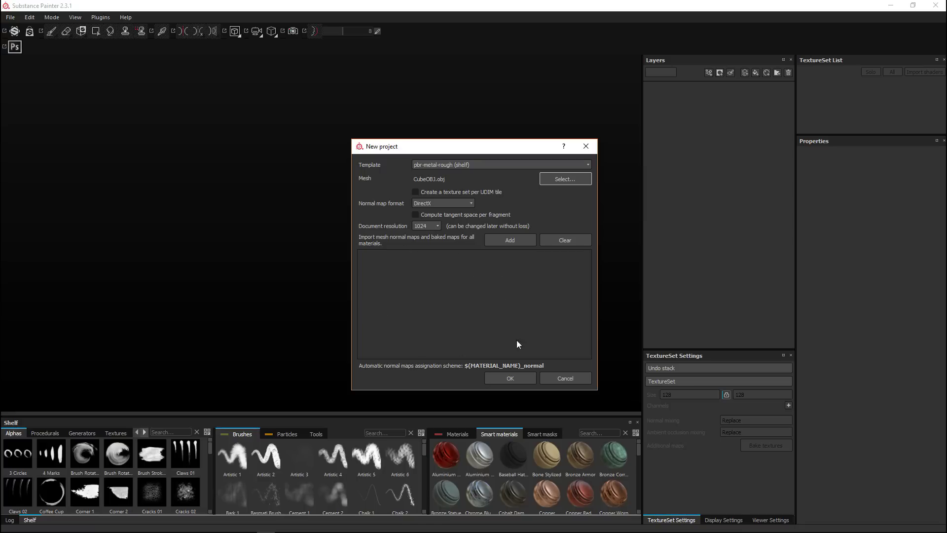
click(509, 378)
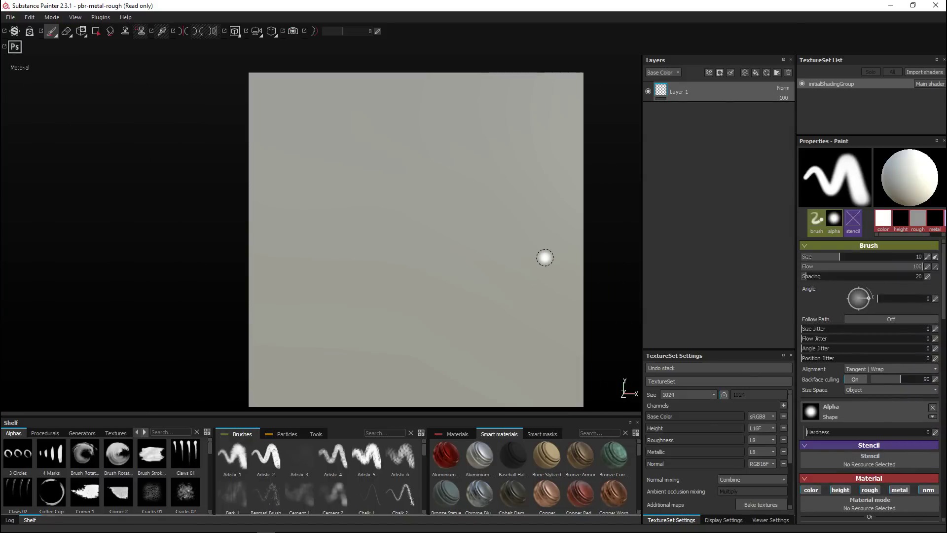
- Bake all additional maps for the cube's texture set at 1024x1024 and review the baked maps
alt+drag(203, 213, 179, 250)
alt+drag(404, 284, 475, 331)
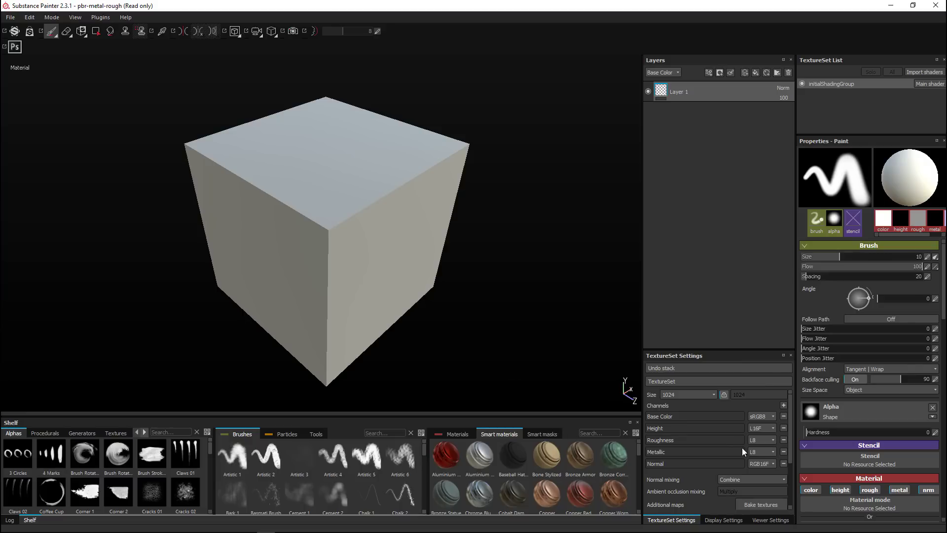
click(761, 505)
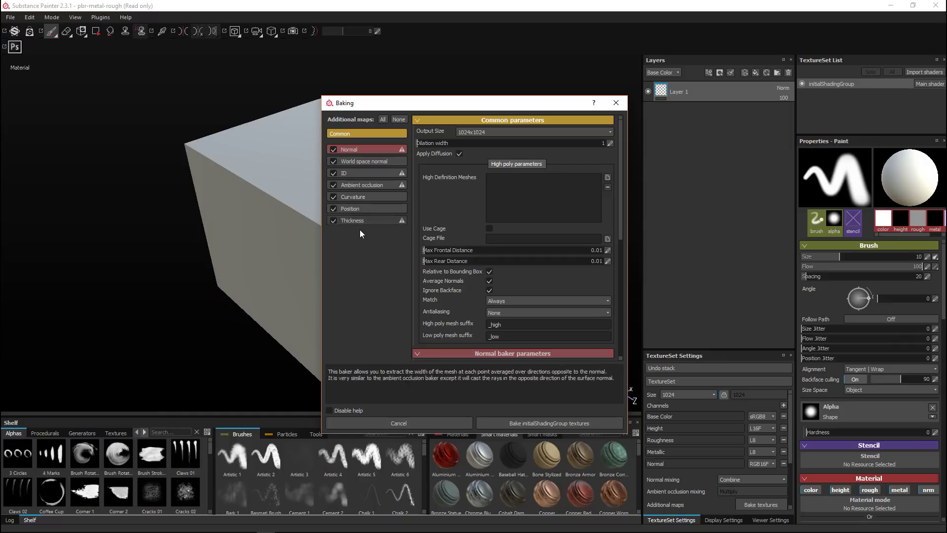
click(543, 424)
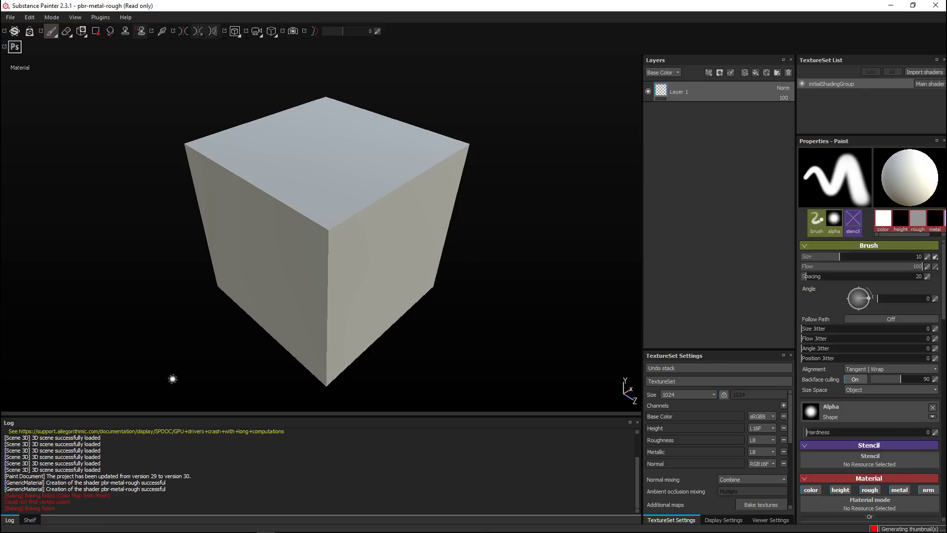
click(31, 522)
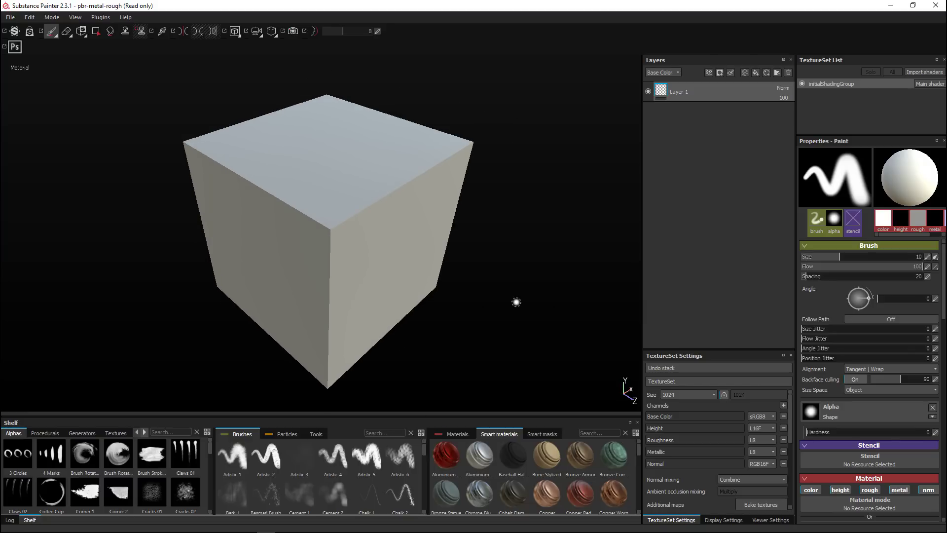
scroll(727, 438, down, 2)
scroll(736, 436, down, 3)
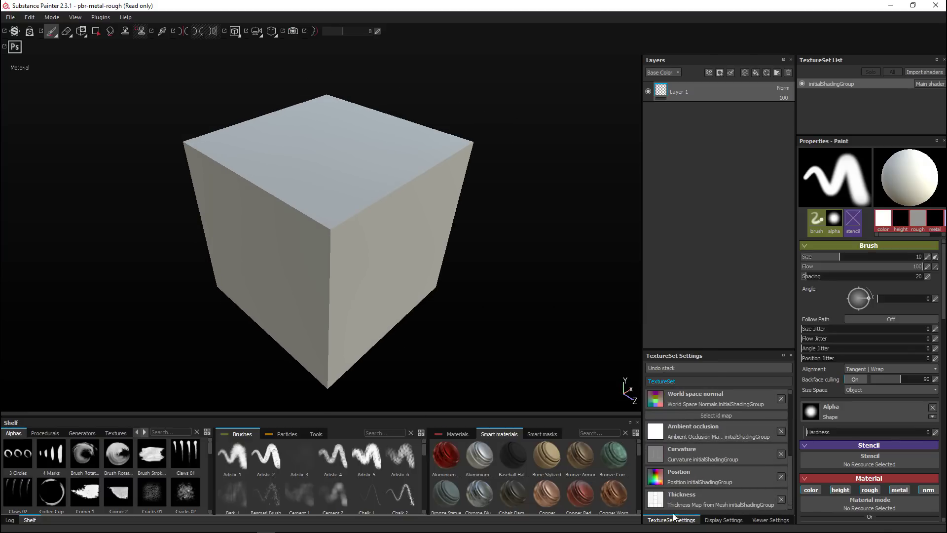
scroll(691, 448, up, 3)
scroll(696, 454, up, 2)
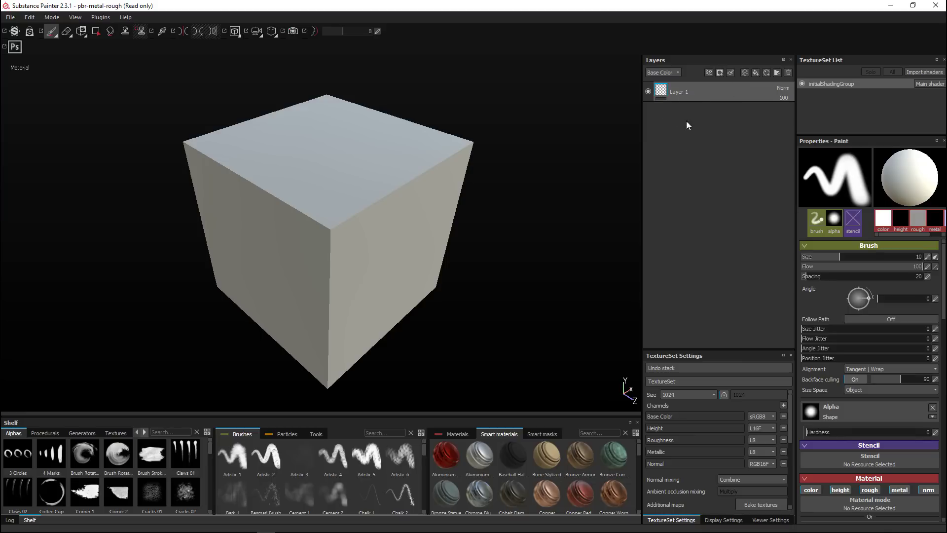
- Add the Machinery smart material to the cube's layer stack
scroll(513, 464, down, 4)
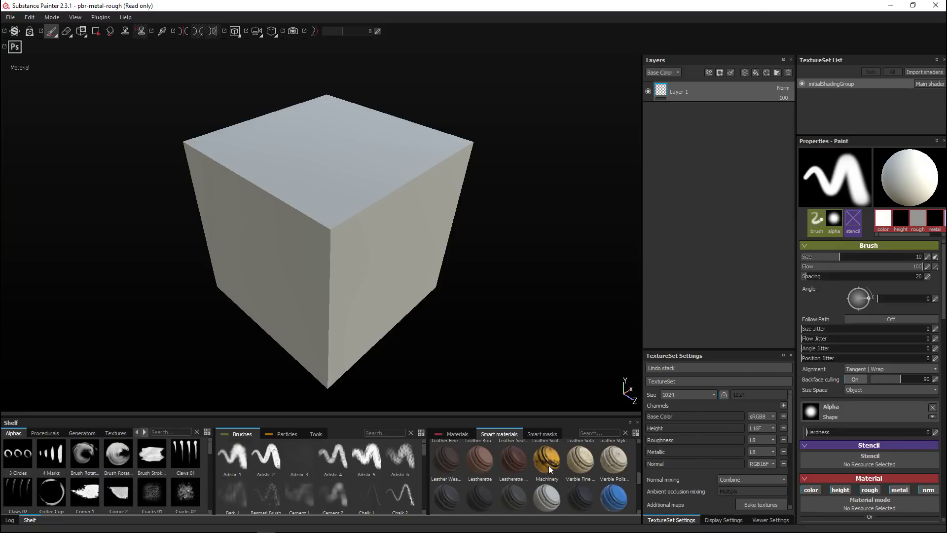
drag(545, 462, 713, 92)
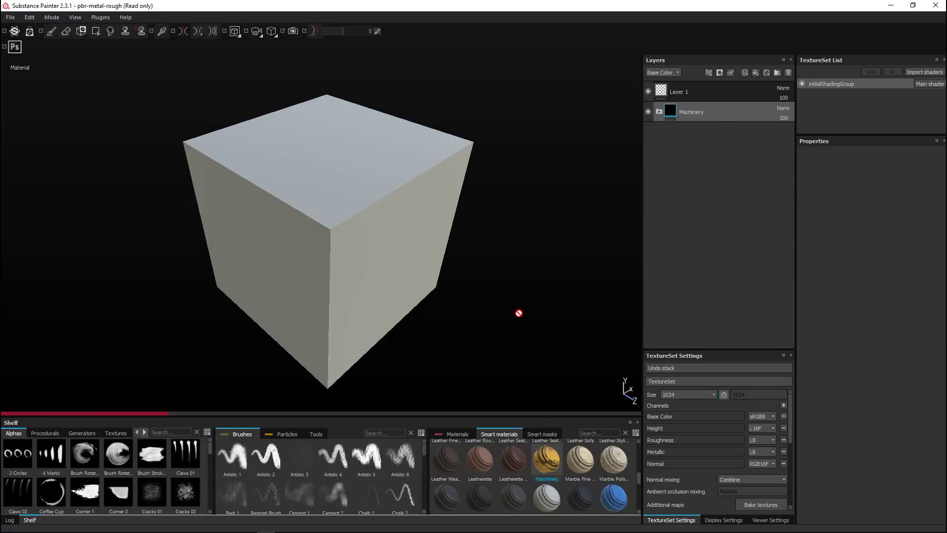
mouse_move(519, 313)
alt+mouse_down()
mouse_move(507, 317)
mouse_move(533, 257)
mouse_move(423, 247)
mouse_move(419, 300)
mouse_move(543, 292)
mouse_move(534, 313)
mouse_move(518, 311)
mouse_move(528, 317)
mouse_move(512, 300)
mouse_move(484, 322)
mouse_move(492, 322)
mouse_move(482, 312)
mouse_move(489, 318)
mouse_move(503, 304)
alt+mouse_up()
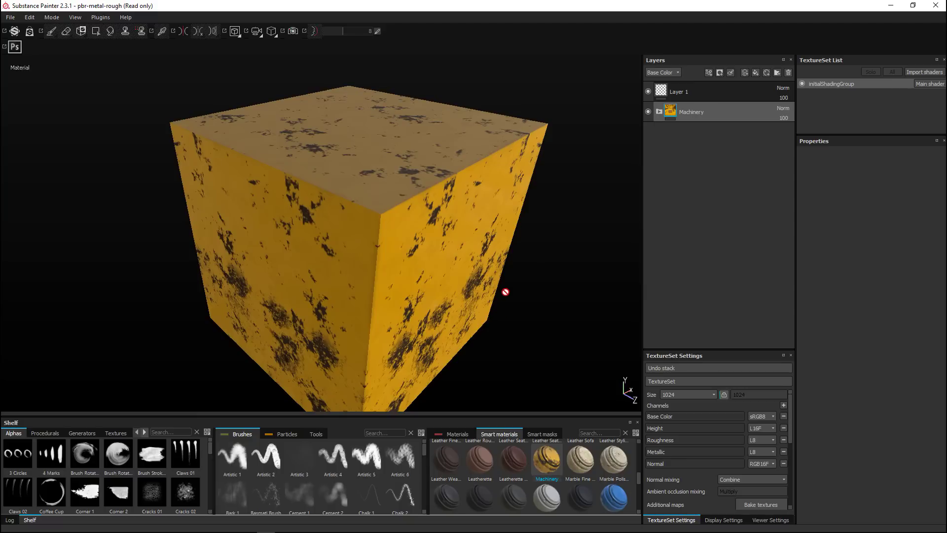
- Start a texture export and set its output location to a new Desktop folder named Test
right_click(363, 162)
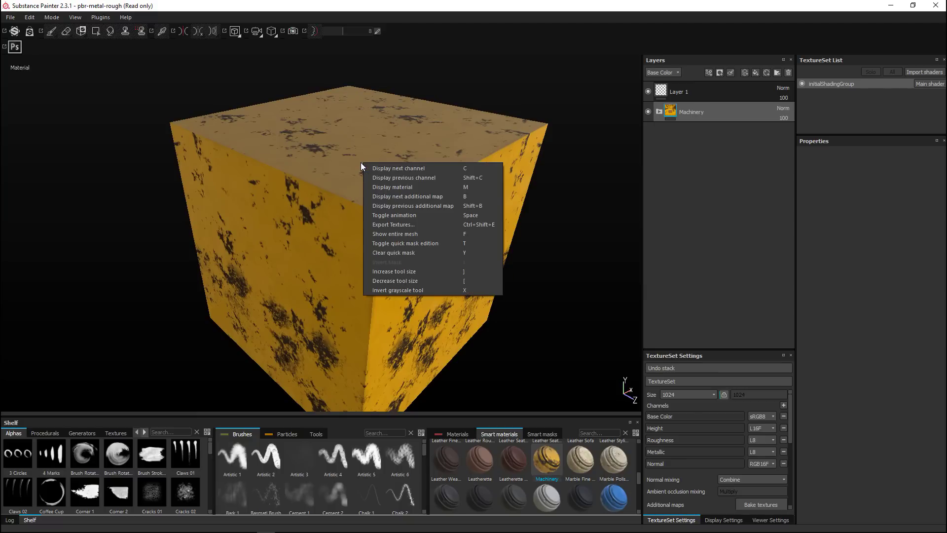
click(399, 225)
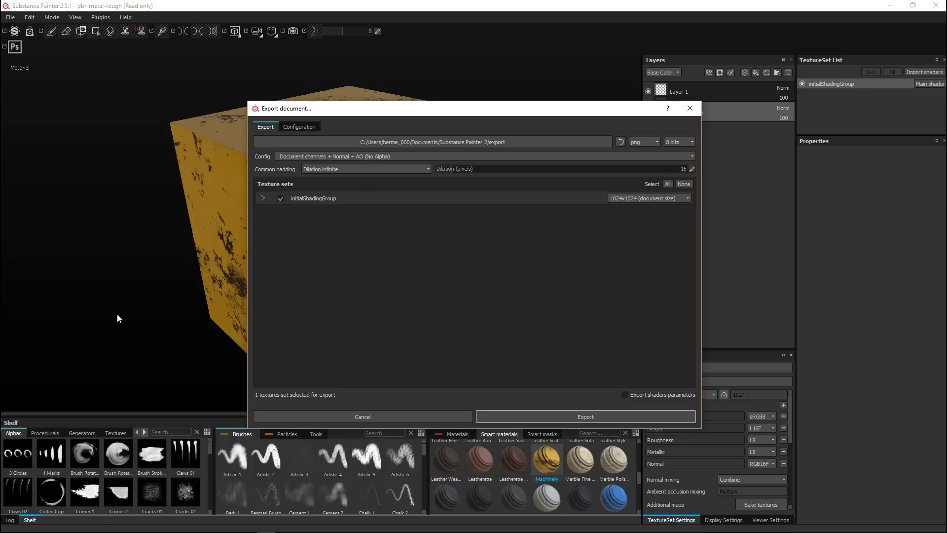
click(493, 141)
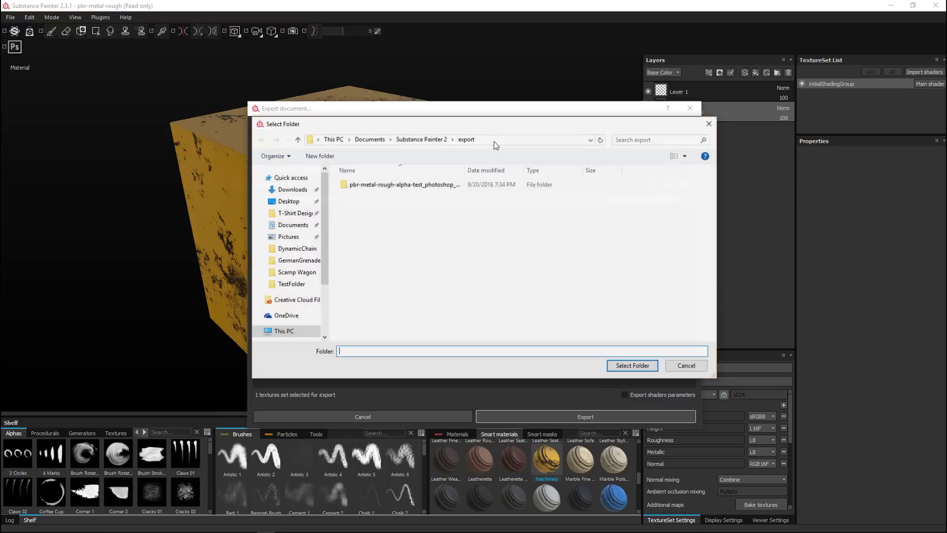
click(290, 202)
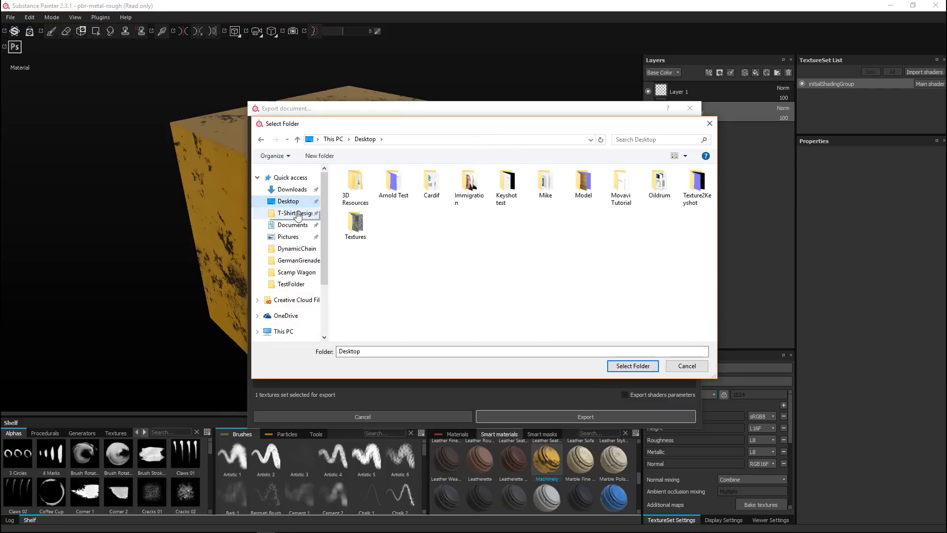
right_click(469, 259)
mouse_move(494, 363)
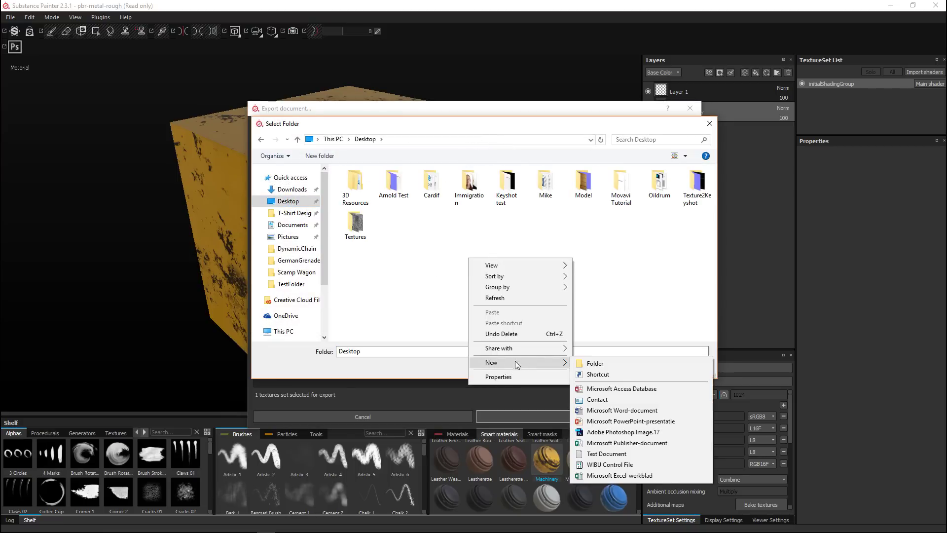
click(607, 365)
text(Test)
click(521, 271)
double_click(400, 232)
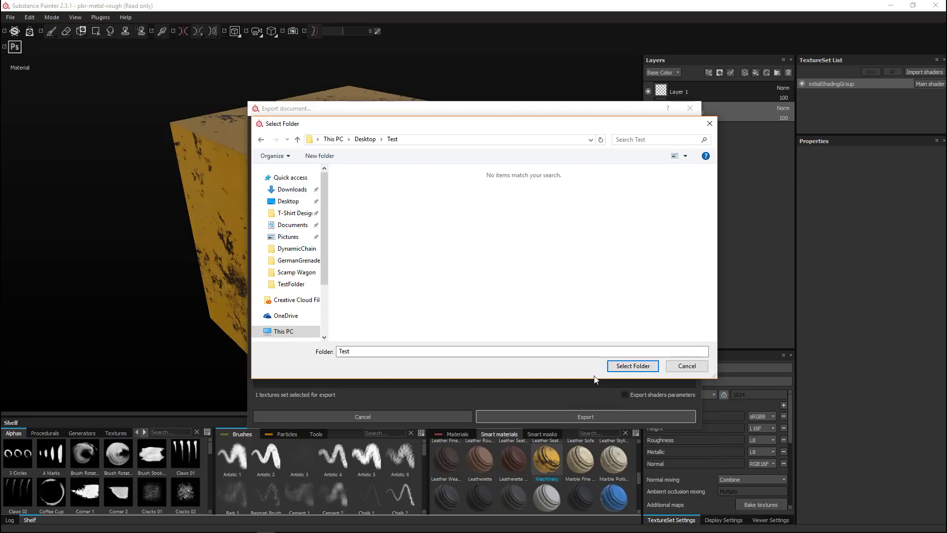
click(634, 368)
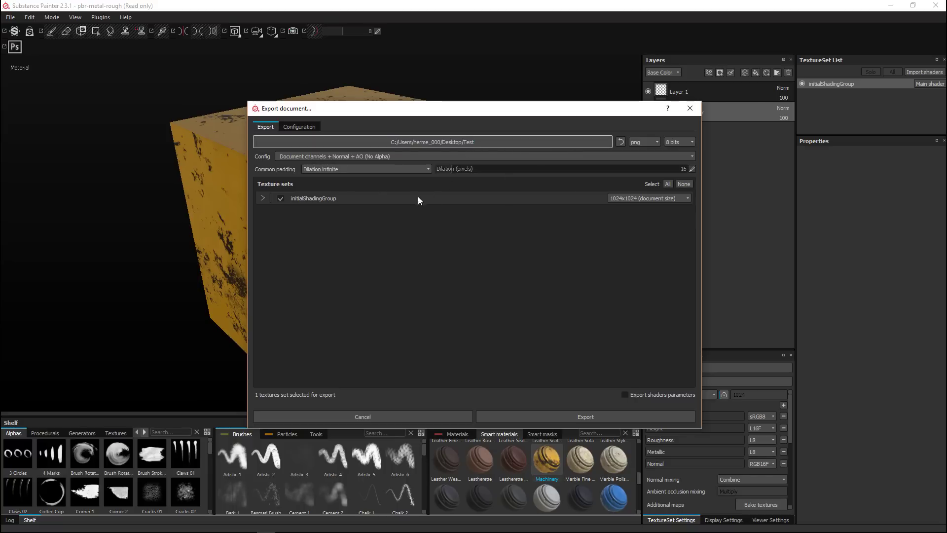
- Set the export configuration to Keyshot and the texture file format to jpeg
click(379, 156)
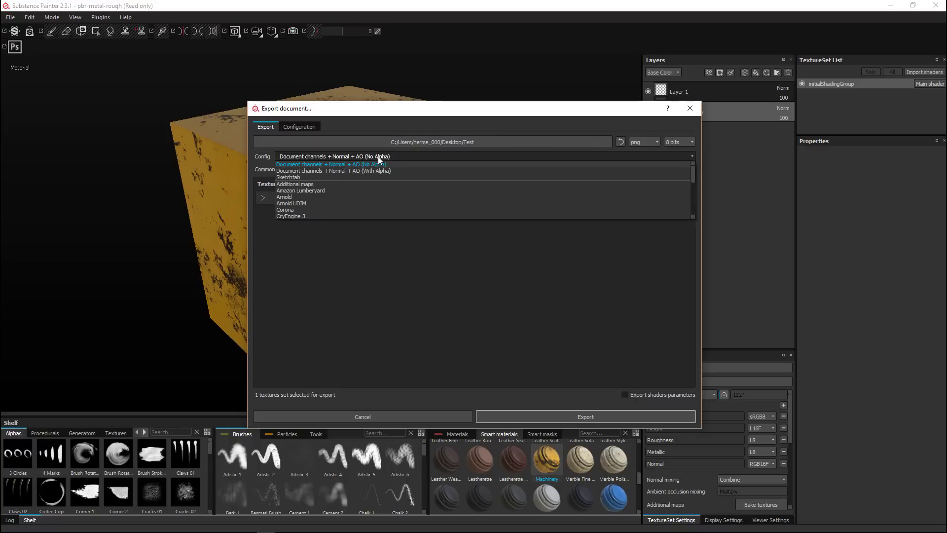
scroll(368, 192, down, 2)
scroll(369, 191, down, 3)
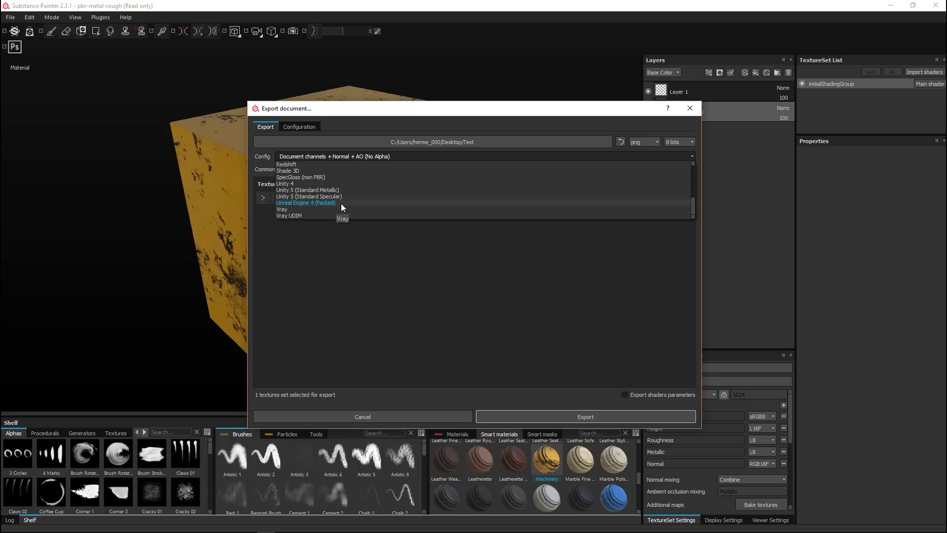
scroll(344, 194, up, 1)
scroll(343, 196, up, 6)
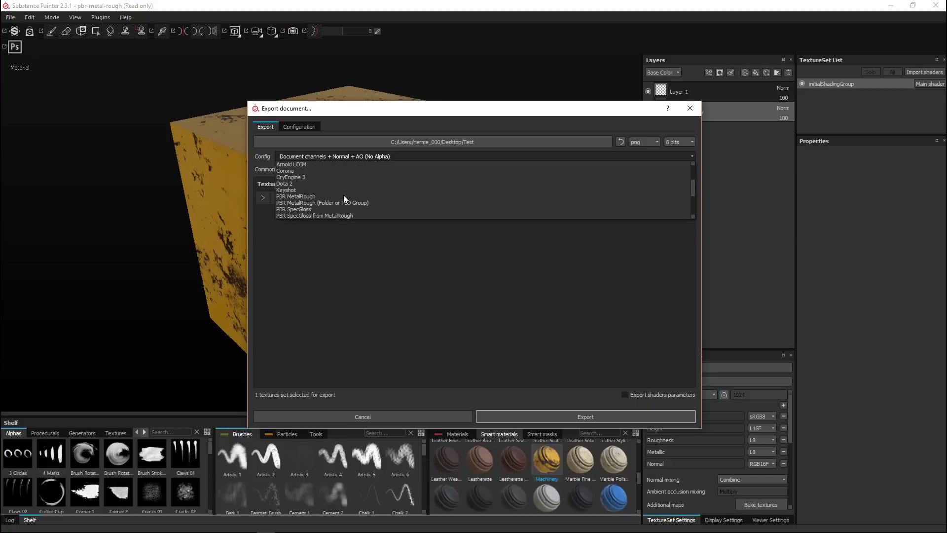
scroll(344, 194, down, 3)
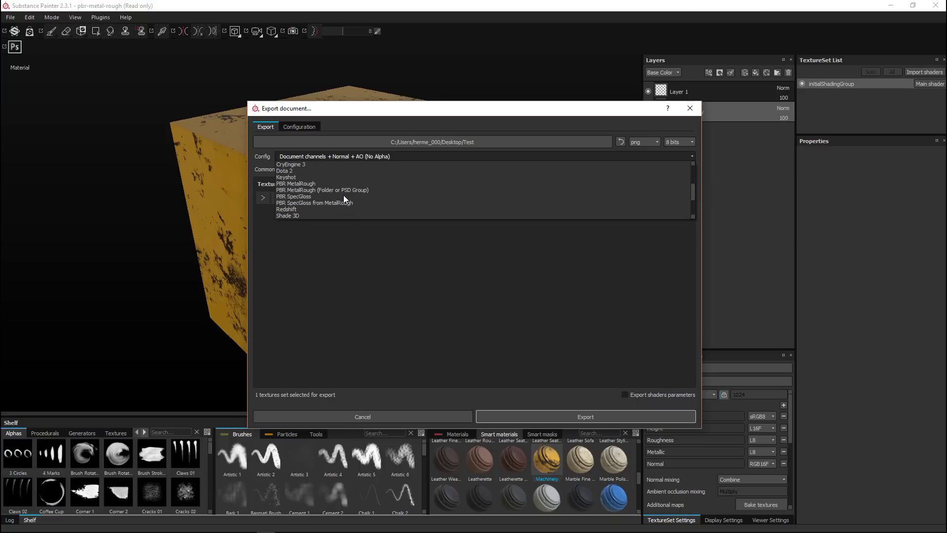
click(297, 176)
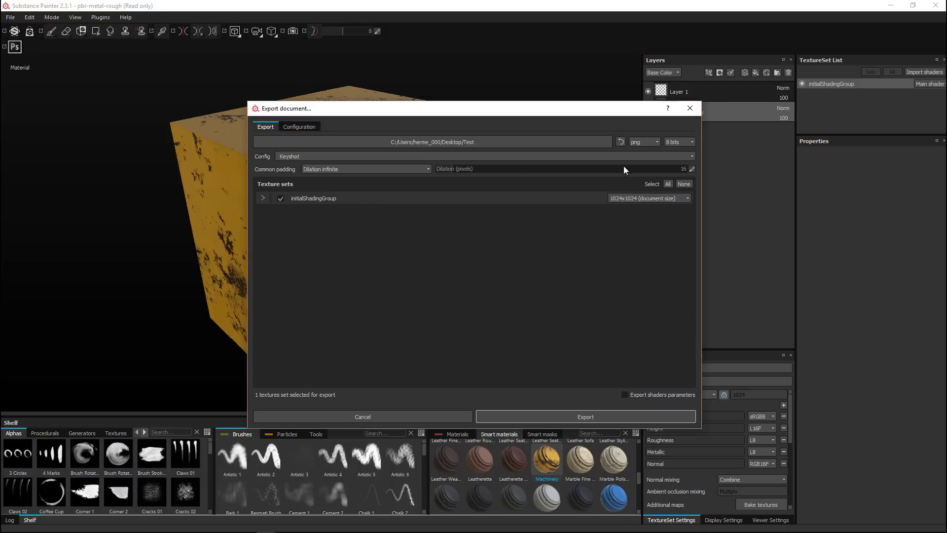
click(636, 143)
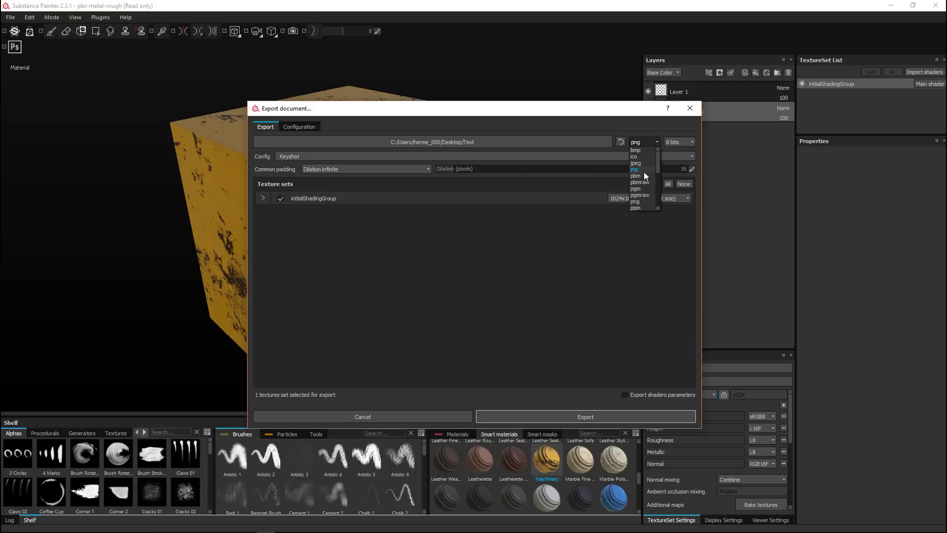
click(640, 164)
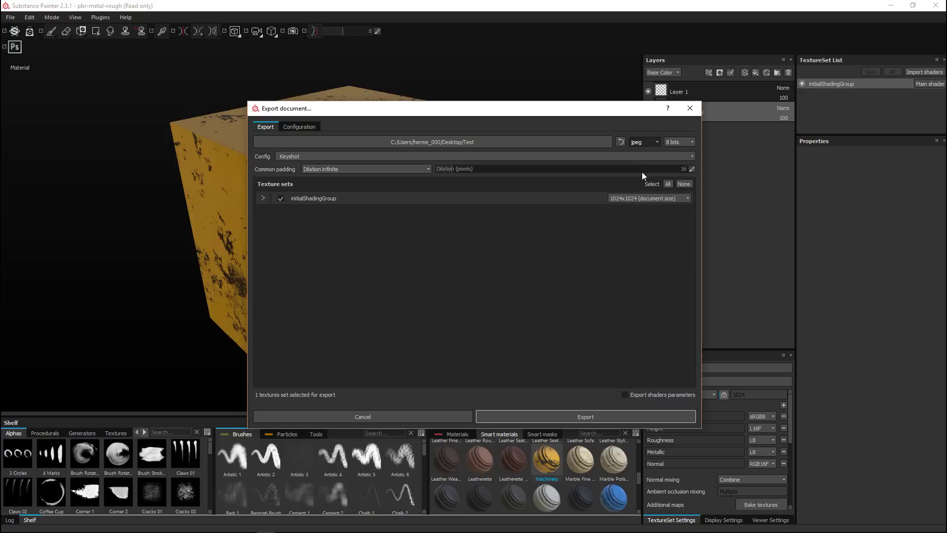
- Examine which output maps the Keyshot export preset defines, returning to the export settings
click(301, 127)
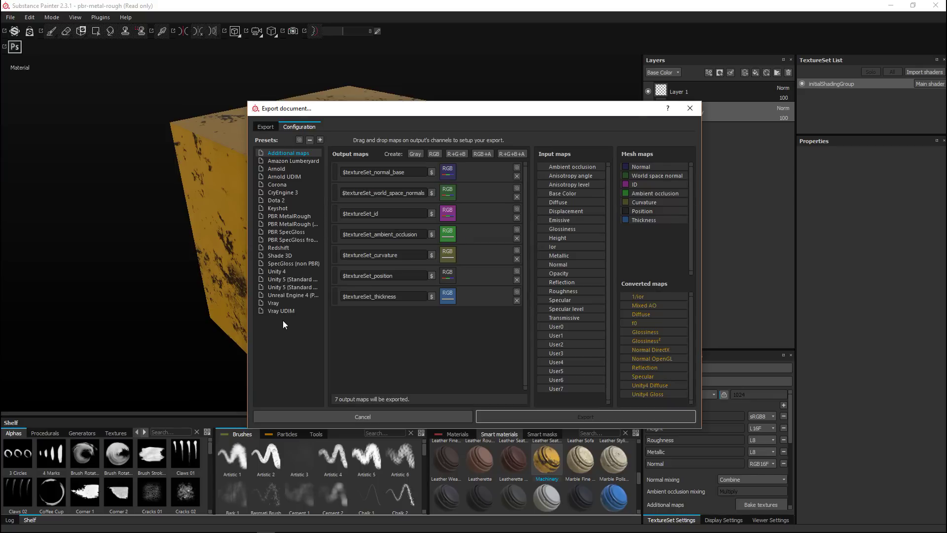
click(277, 209)
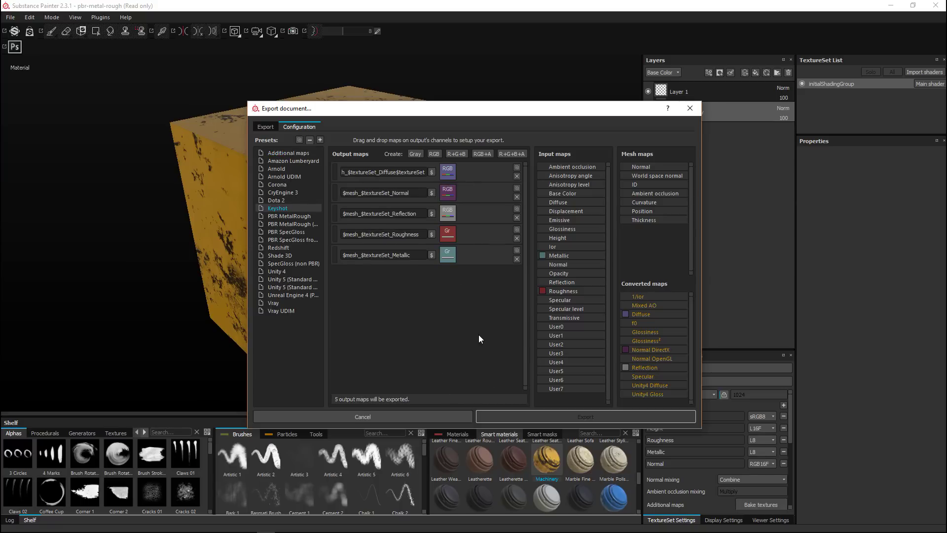
click(265, 128)
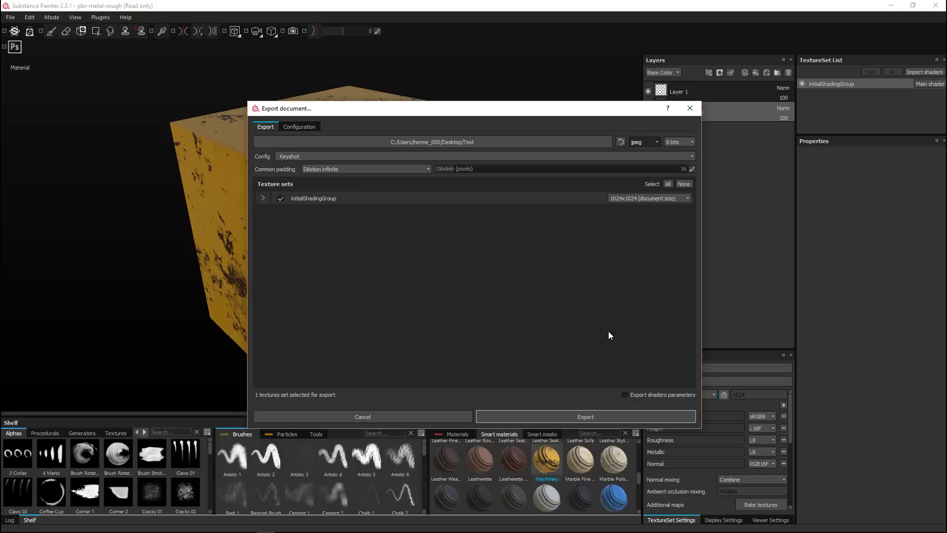
- Export the cube's textures and open the destination folder to view the exported files
click(587, 417)
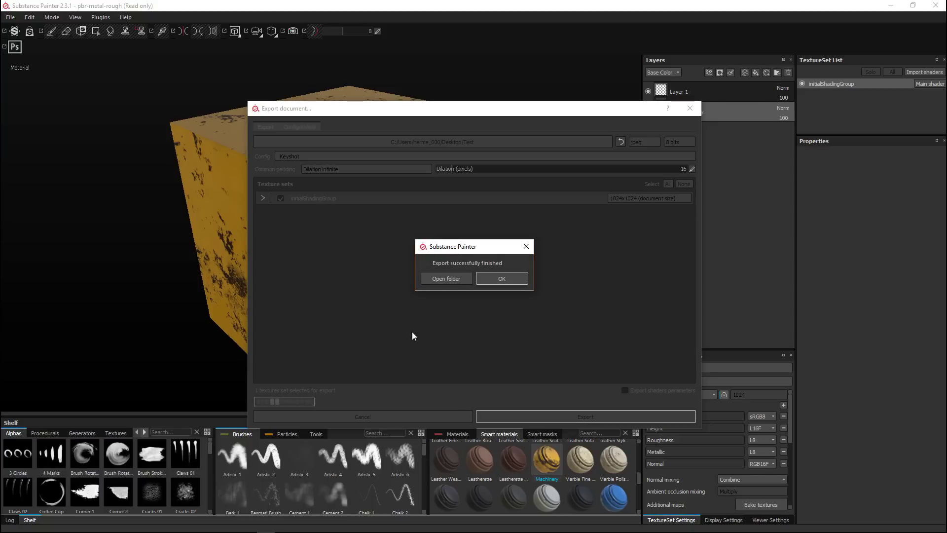
click(442, 279)
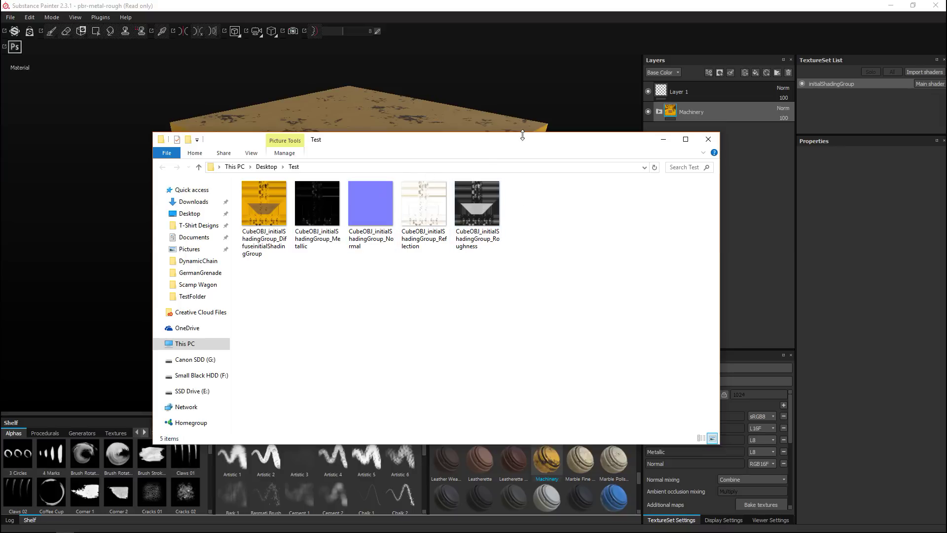
drag(365, 143, 485, 140)
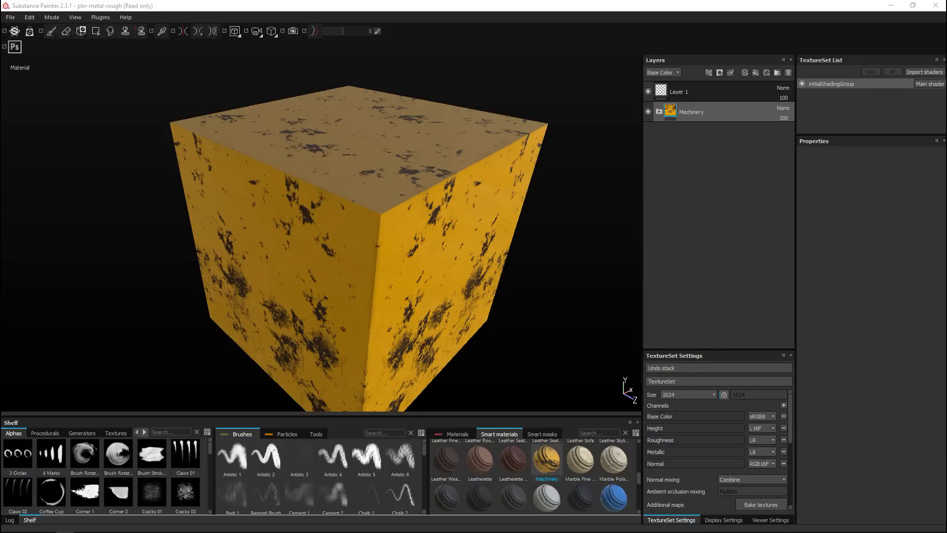
- Switch to KeyShot and start a new scene, discarding the unsaved changes
drag(376, 227, 419, 268)
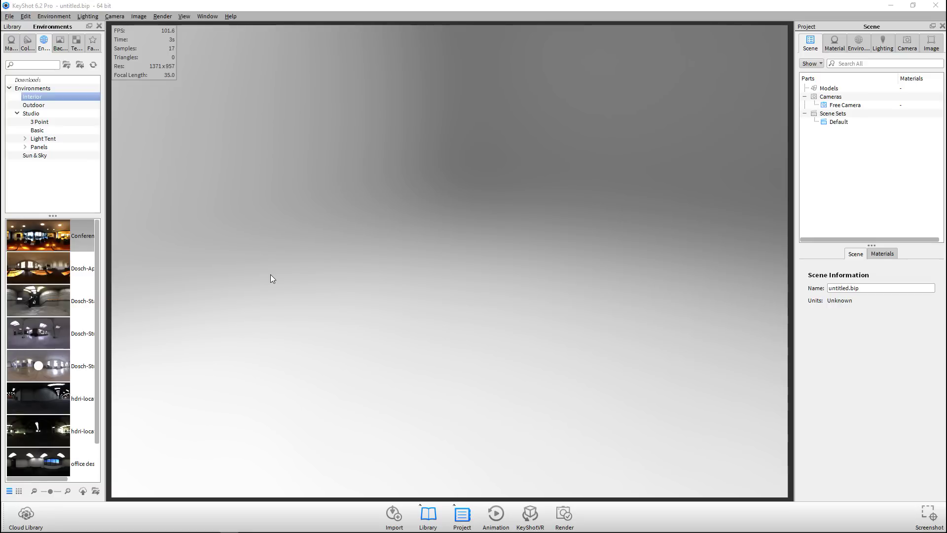
click(10, 16)
click(23, 28)
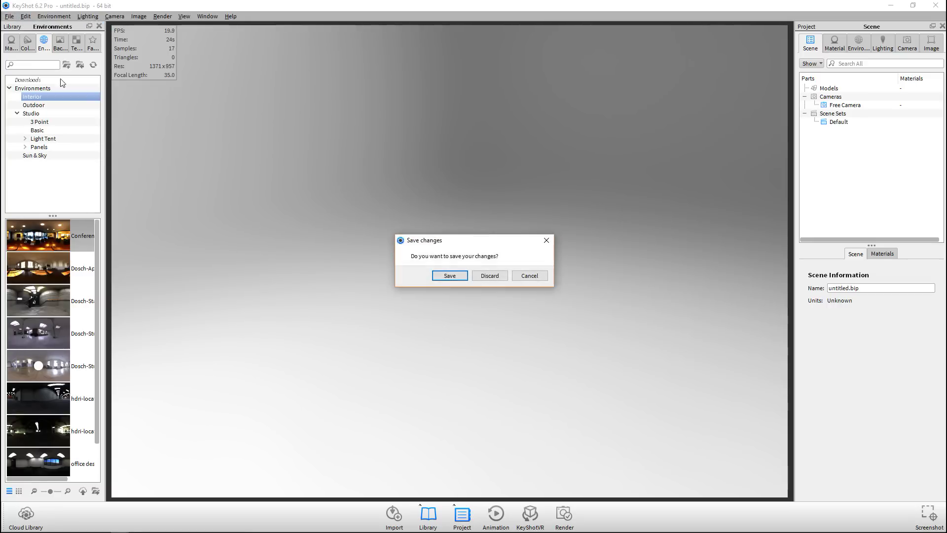
click(491, 276)
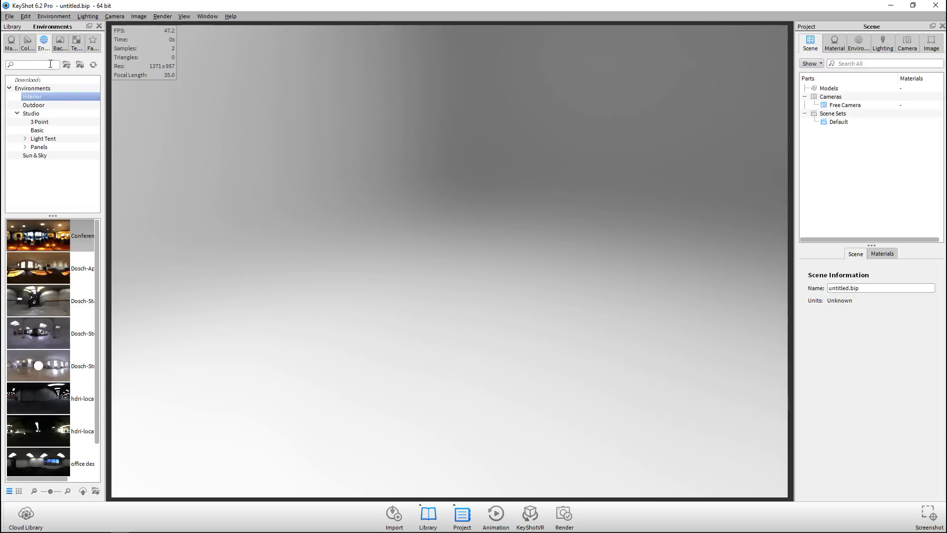
- Import the CubeOBJ model from TestFolder, keeping the default import settings
click(10, 17)
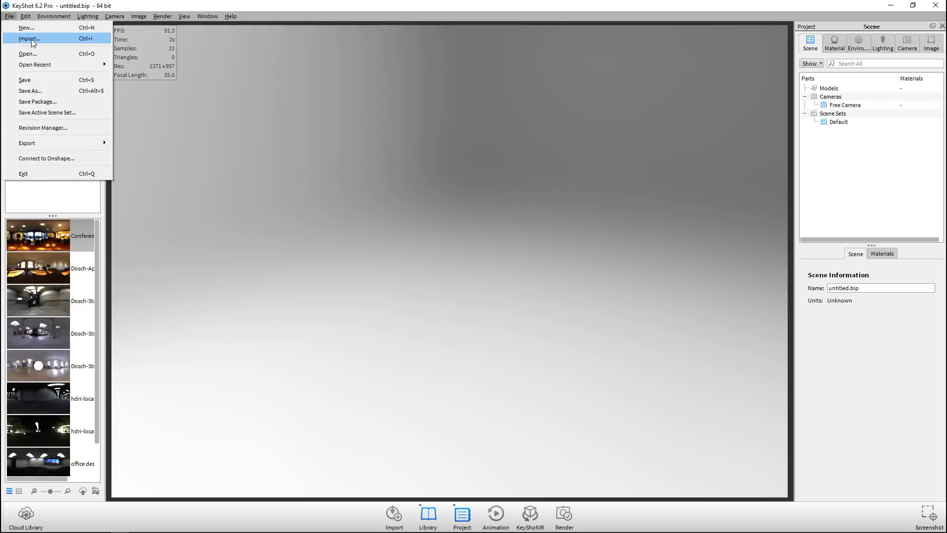
click(32, 42)
click(112, 85)
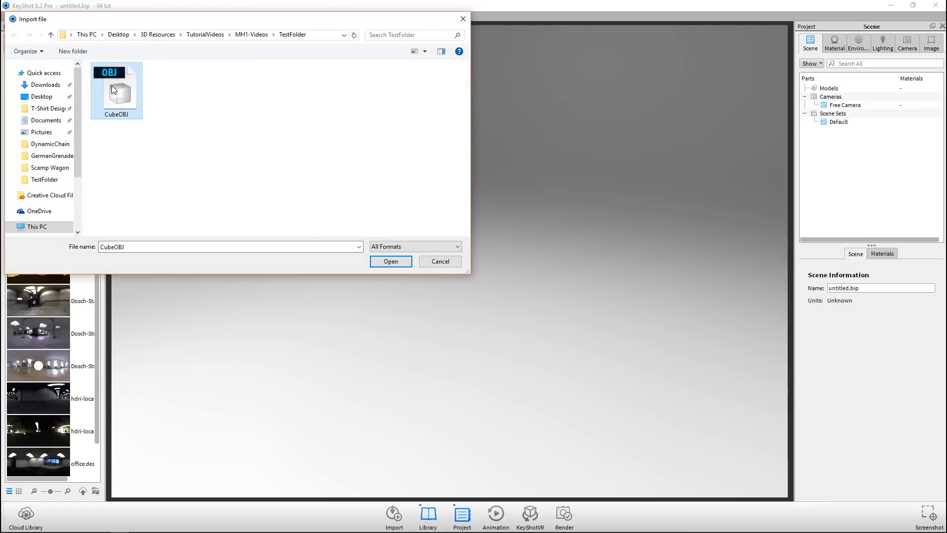
click(391, 261)
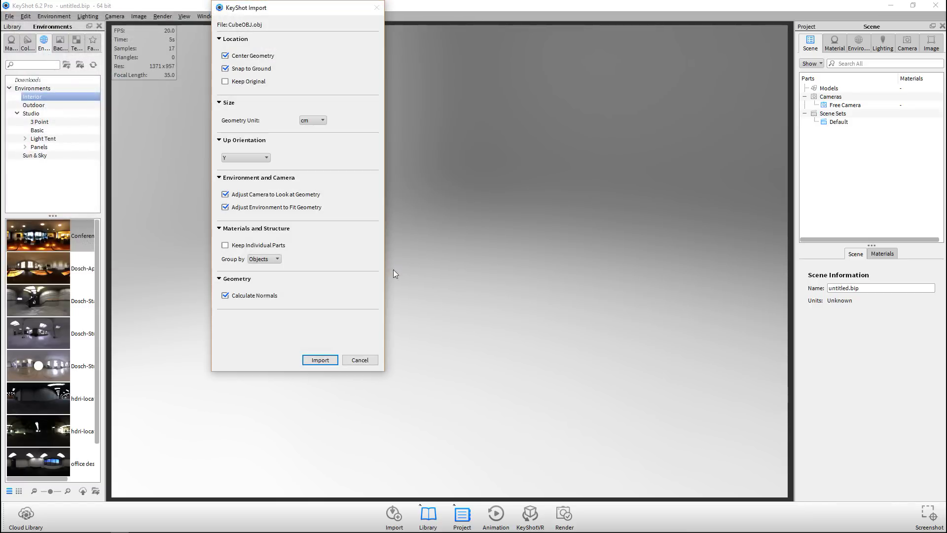
click(320, 360)
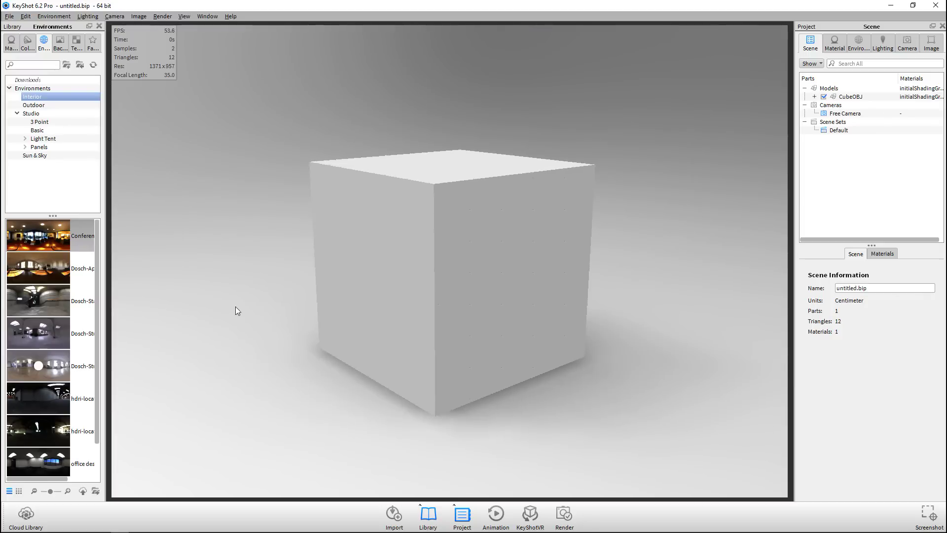
- Open the cube's material for editing and set its material type to Metallic Paint
scroll(249, 306, up, 3)
scroll(256, 315, down, 5)
drag(250, 310, 270, 327)
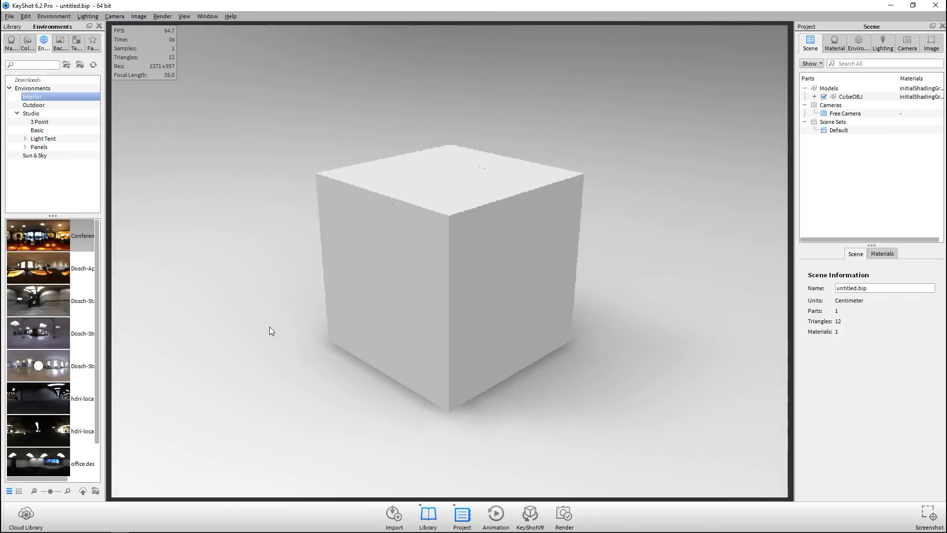
double_click(460, 195)
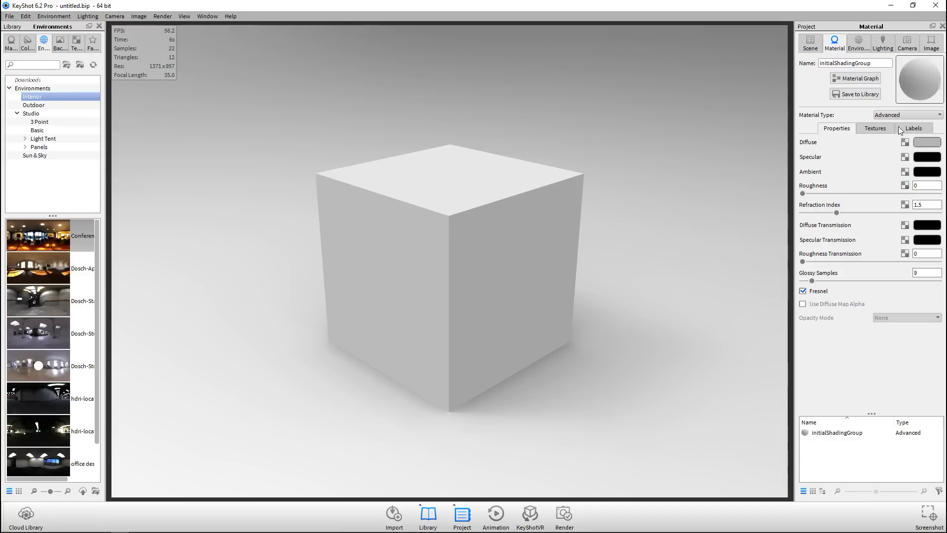
click(902, 114)
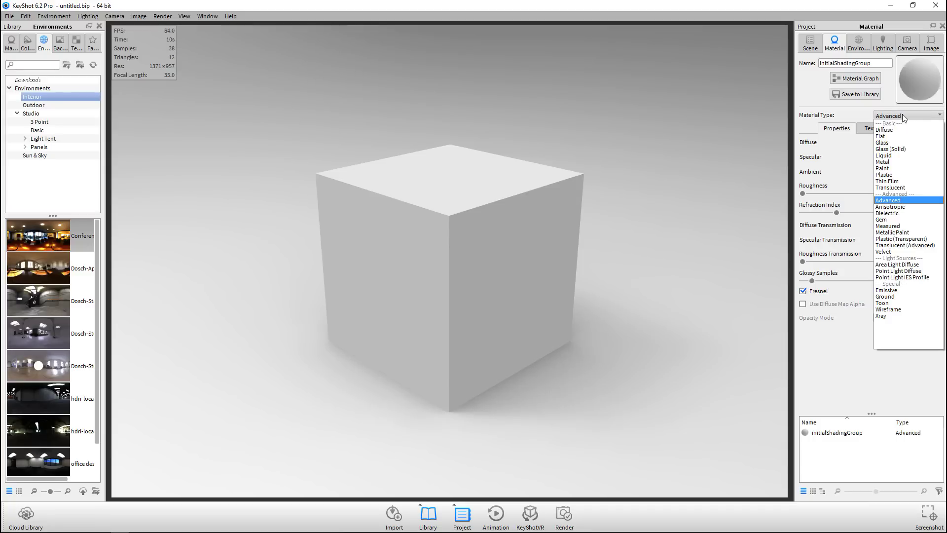
click(915, 233)
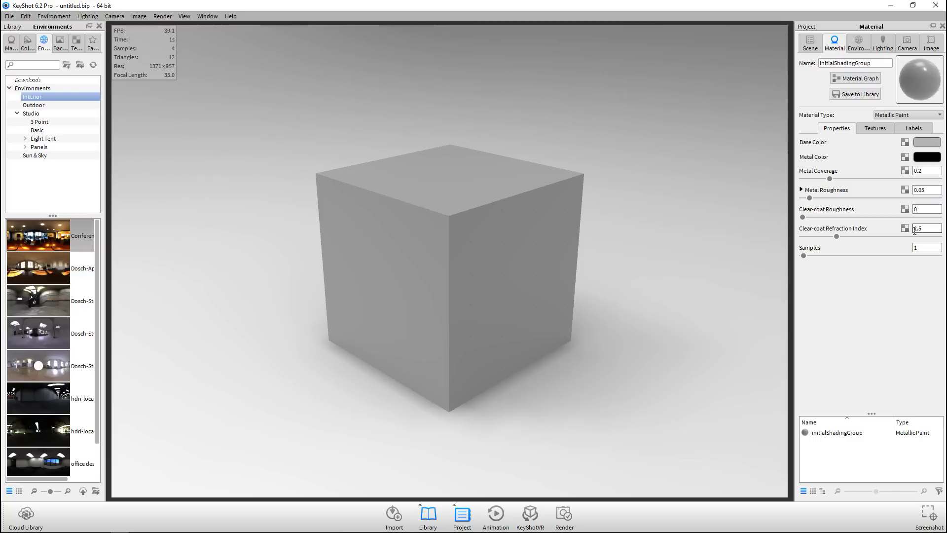
- Open the material graph, add the five exported texture maps and arrange their nodes in a column beside the Metallic Paint node
click(855, 79)
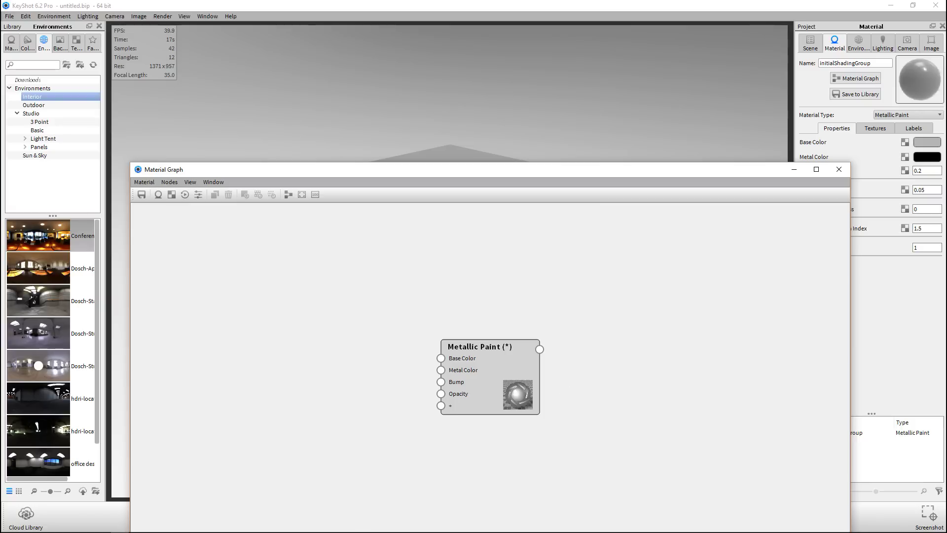
key(F9)
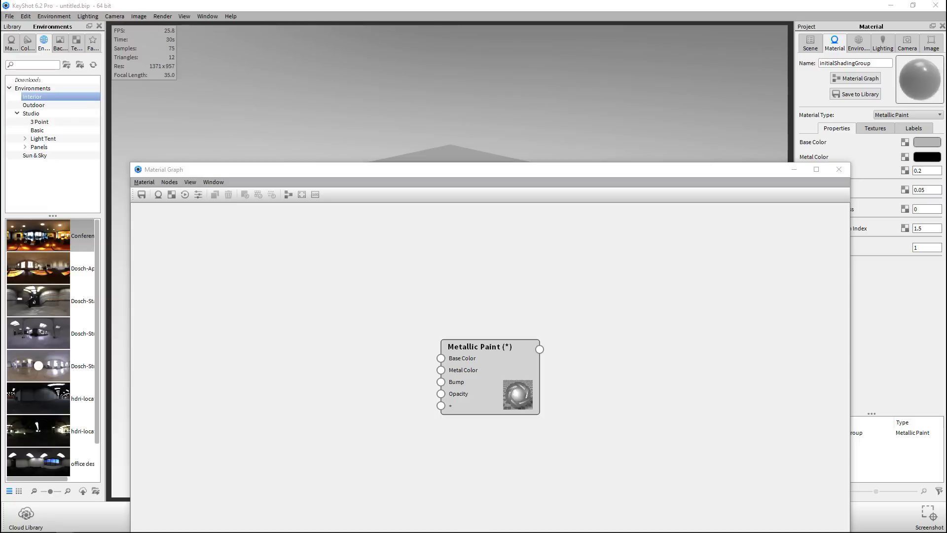
drag(794, 314, 226, 227)
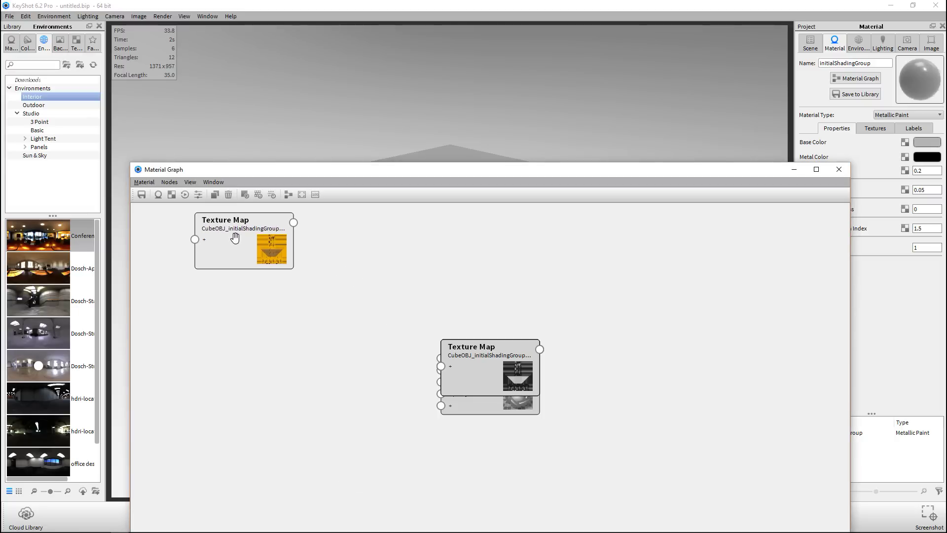
drag(476, 356, 234, 299)
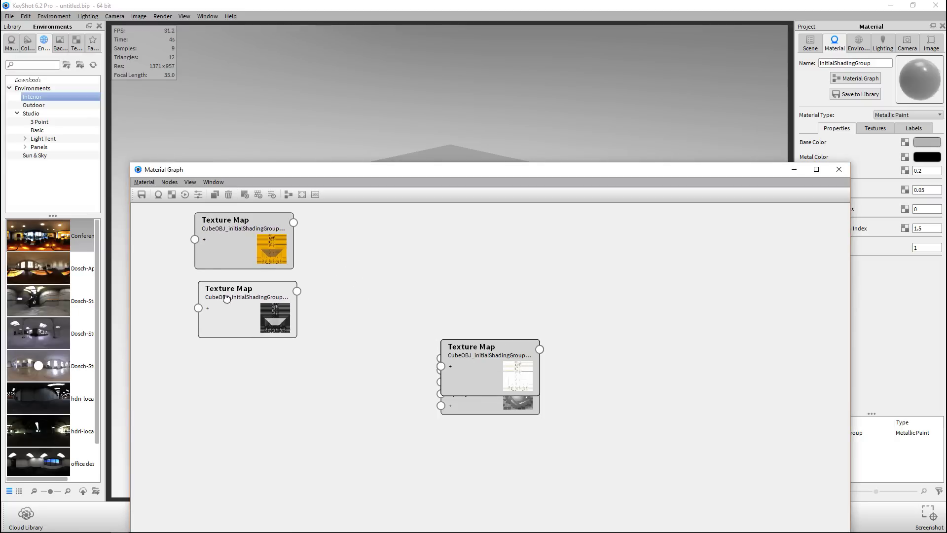
drag(448, 356, 201, 365)
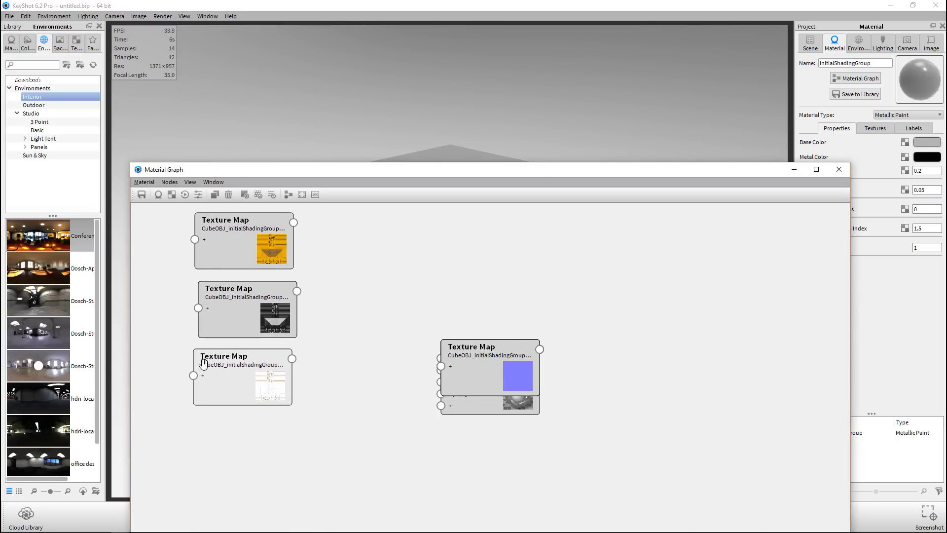
mouse_move(467, 360)
mouse_down()
mouse_move(322, 415)
mouse_move(219, 437)
mouse_up()
mouse_move(472, 378)
mouse_down()
mouse_move(454, 403)
mouse_move(227, 520)
mouse_up()
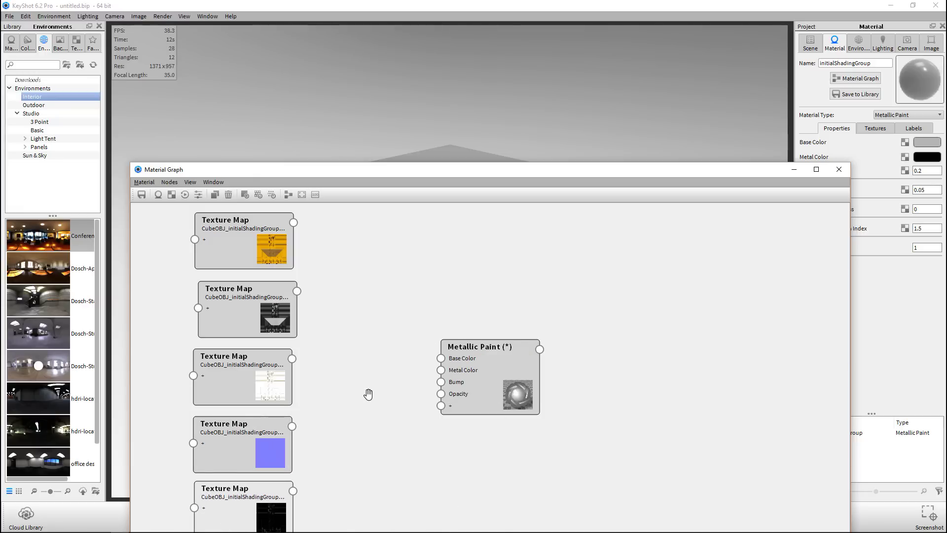
key(f)
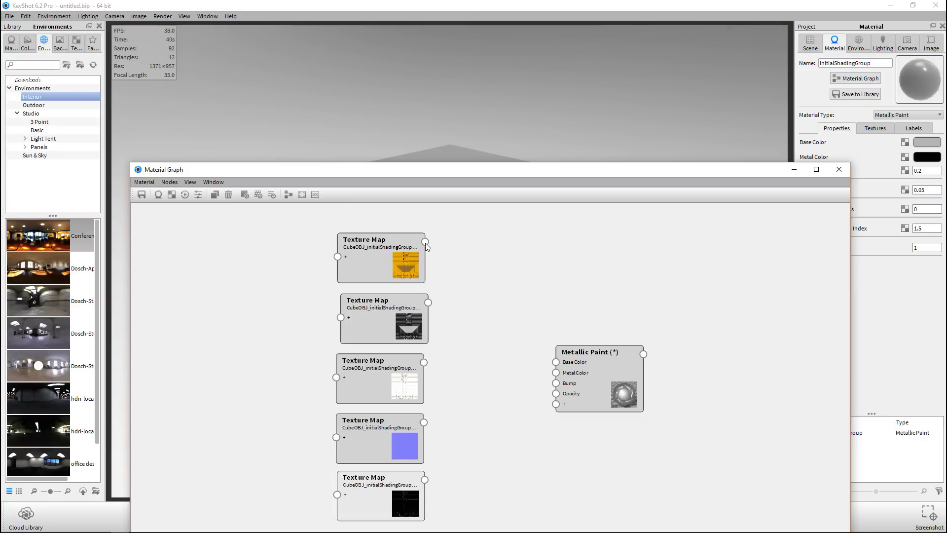
- Connect the yellow diffuse map to Base Color and the dark grey map to Metal Roughness on the Metallic Paint node
mouse_move(426, 242)
mouse_down()
mouse_move(441, 251)
mouse_move(471, 314)
mouse_move(480, 369)
mouse_move(472, 390)
mouse_move(495, 406)
mouse_move(535, 357)
mouse_move(556, 366)
mouse_up()
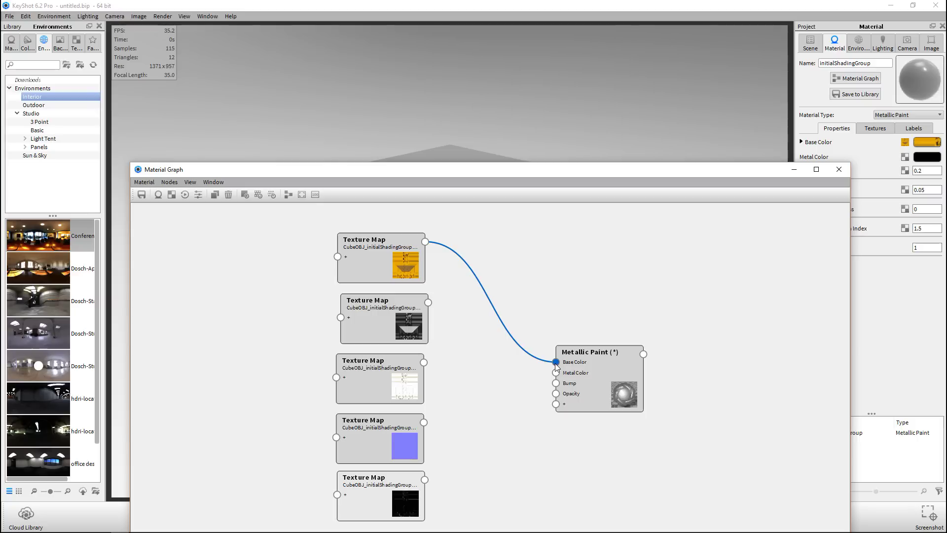
drag(562, 168, 525, 121)
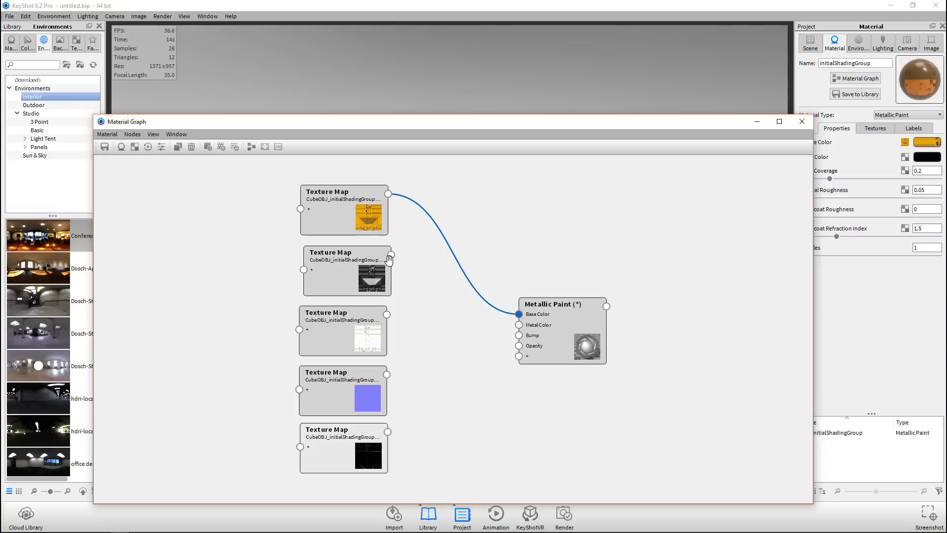
mouse_move(393, 257)
mouse_down()
mouse_move(456, 327)
mouse_move(543, 369)
mouse_move(563, 340)
mouse_up()
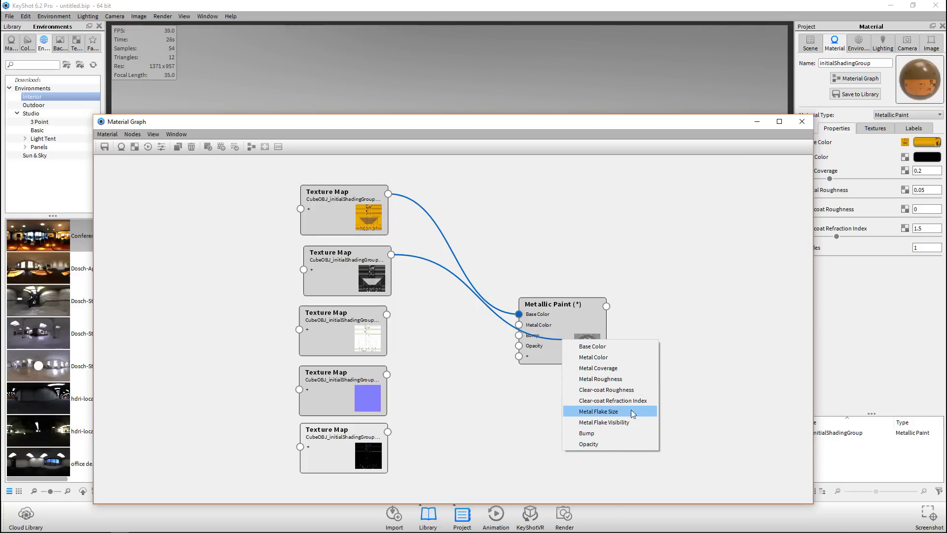
click(624, 382)
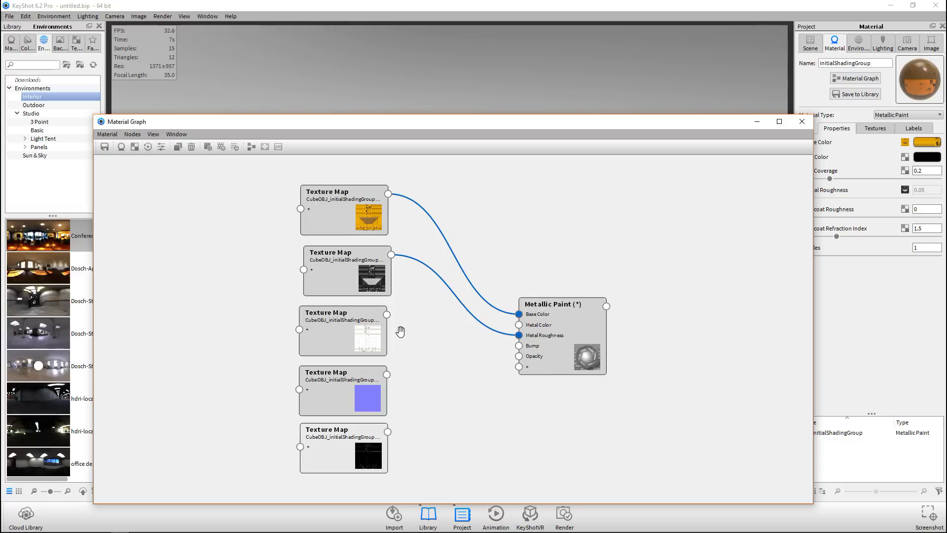
- Connect the mostly white map to Metal Coverage and the blue normal map to Bump on the Metallic Paint node
mouse_move(389, 318)
mouse_down()
mouse_move(437, 350)
mouse_move(562, 363)
mouse_move(552, 351)
mouse_up()
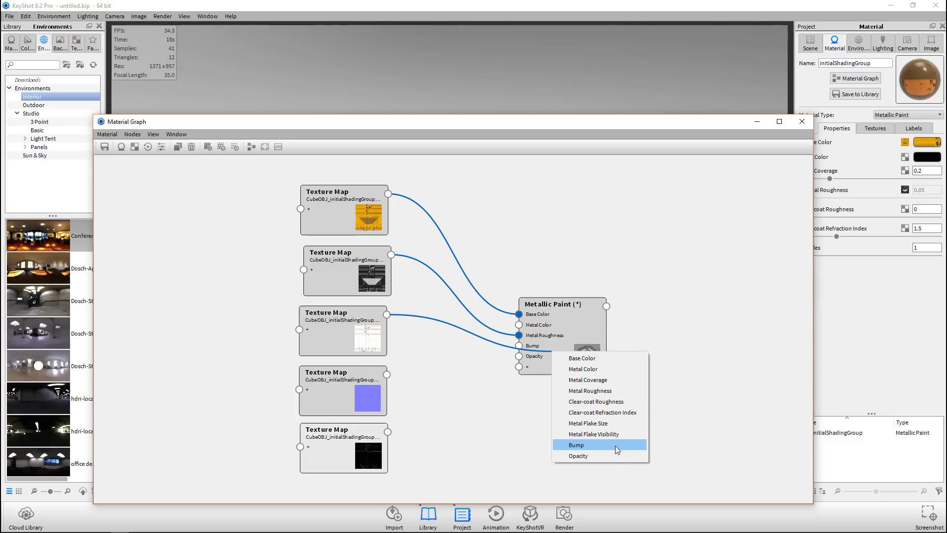
click(620, 383)
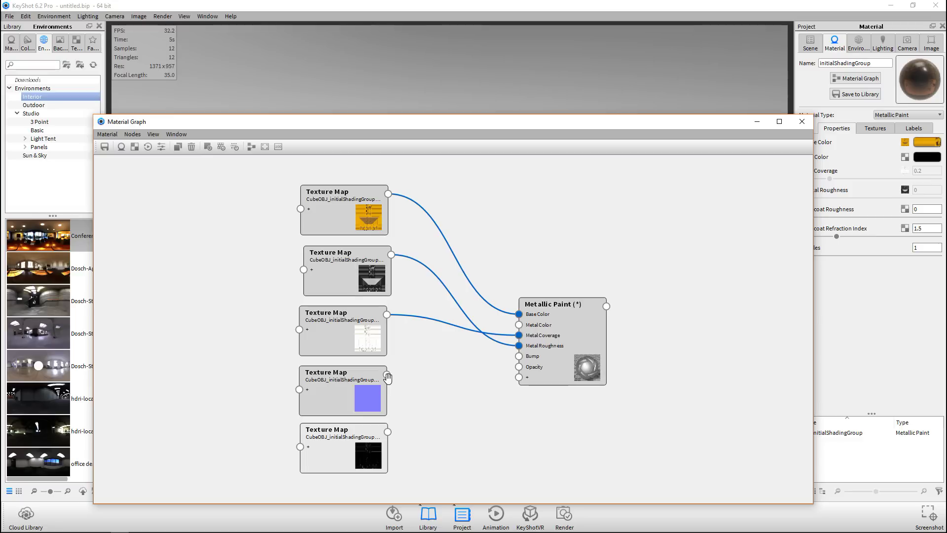
mouse_move(387, 374)
mouse_down()
mouse_move(422, 400)
mouse_move(520, 400)
mouse_move(521, 360)
mouse_up()
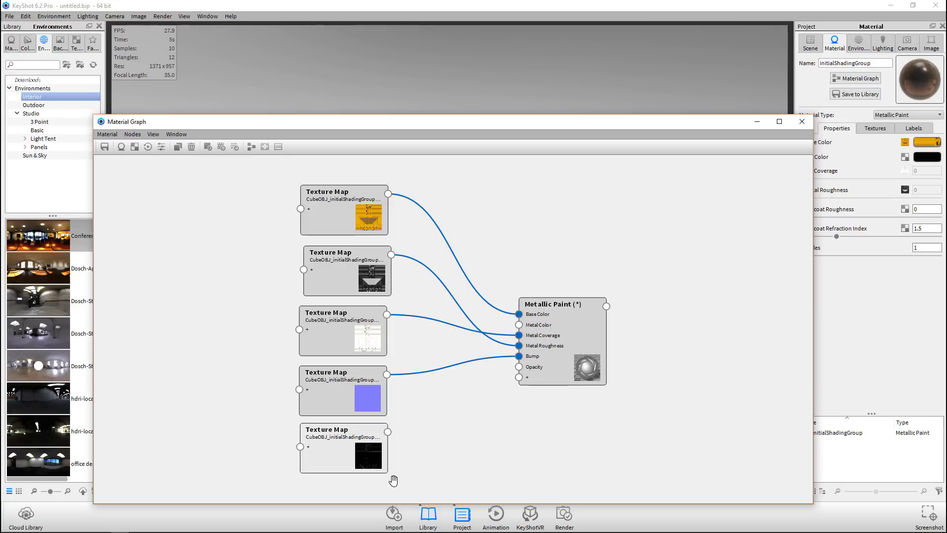
- Connect the black texture map to Metal Color and minimize the material graph to reveal the cube
mouse_move(388, 431)
mouse_down()
mouse_move(407, 437)
mouse_move(486, 388)
mouse_move(520, 329)
mouse_up()
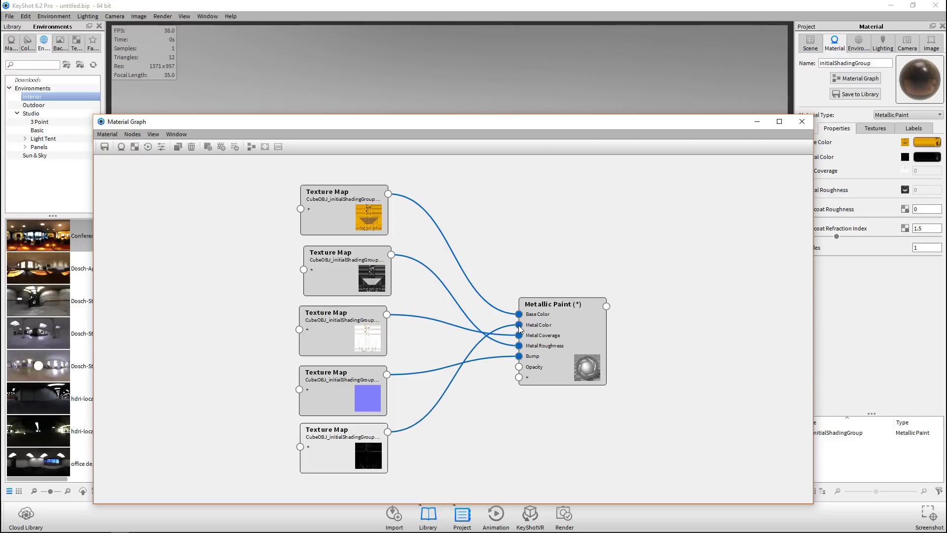
mouse_move(543, 128)
mouse_down()
mouse_move(479, 302)
mouse_move(479, 332)
mouse_move(531, 383)
mouse_move(515, 192)
mouse_move(535, 120)
mouse_move(527, 133)
mouse_up()
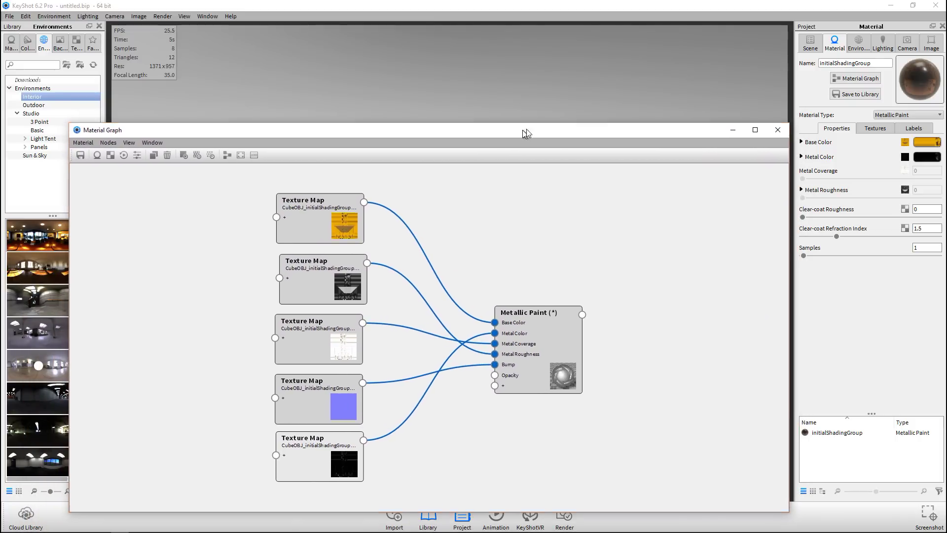
click(733, 130)
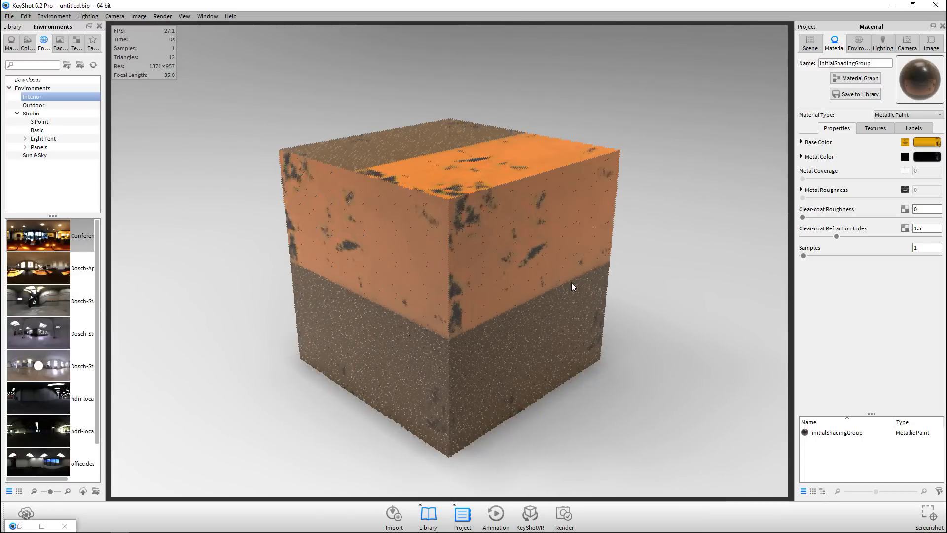
- Set the mapping type of the cube's synced textures to UV Coordinates and inspect the cube from above
drag(569, 283, 468, 325)
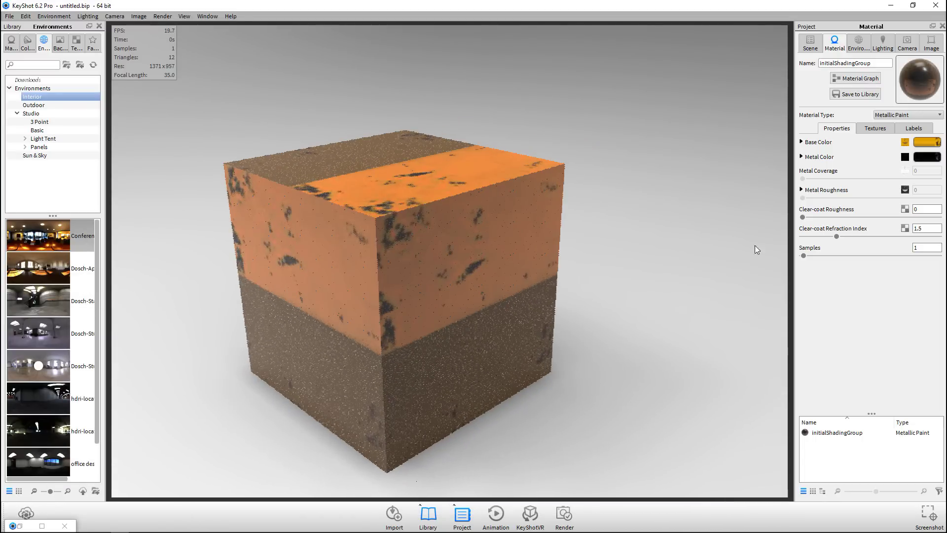
click(874, 129)
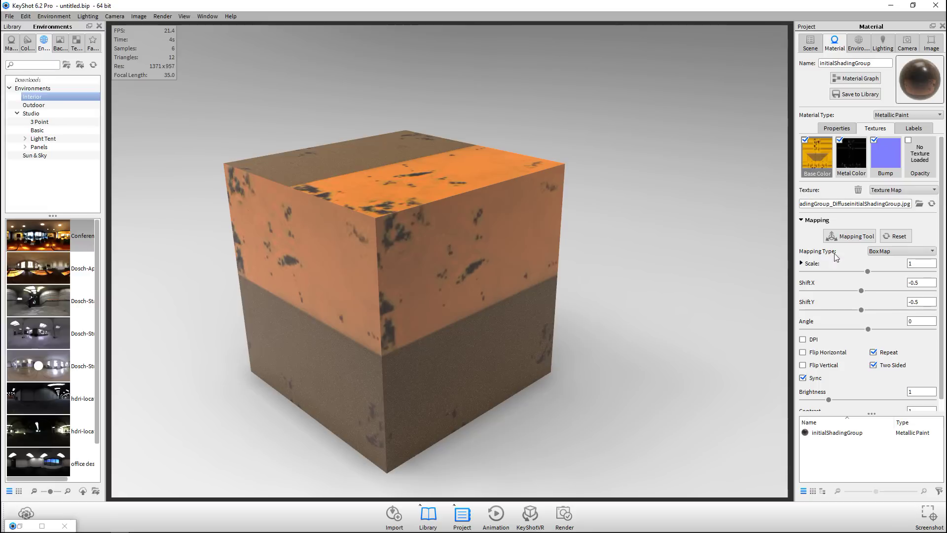
click(902, 251)
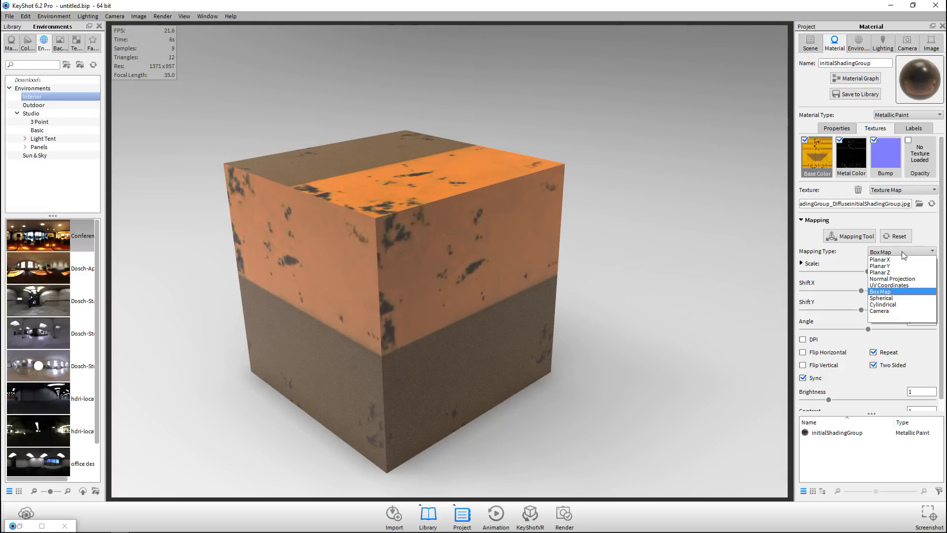
click(899, 284)
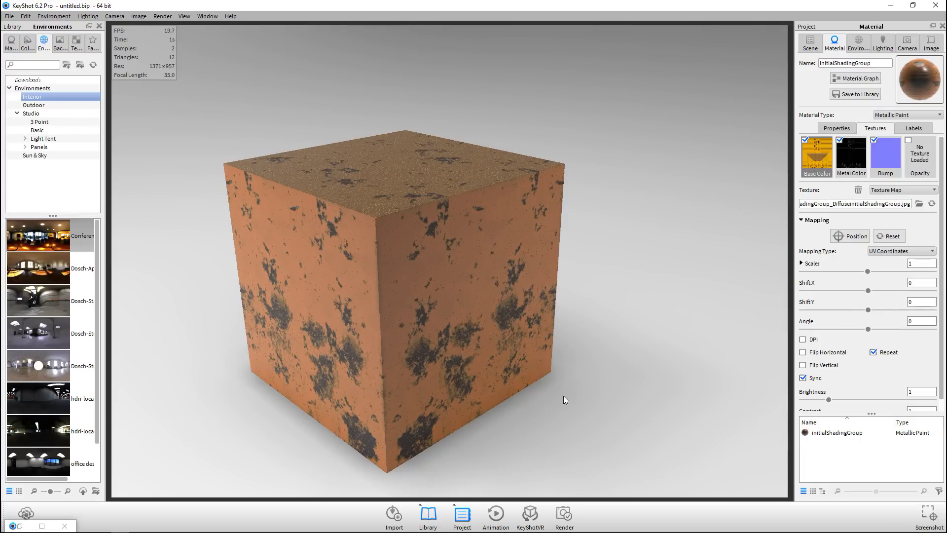
drag(567, 393, 635, 387)
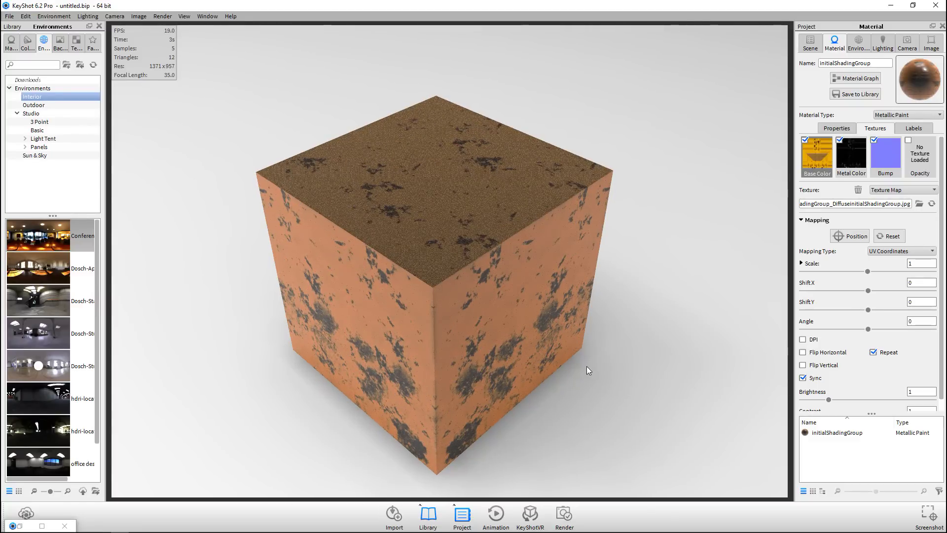
- Apply the white solid vignette studio backplate to the scene and return to the environments library
click(60, 43)
drag(30, 369, 197, 374)
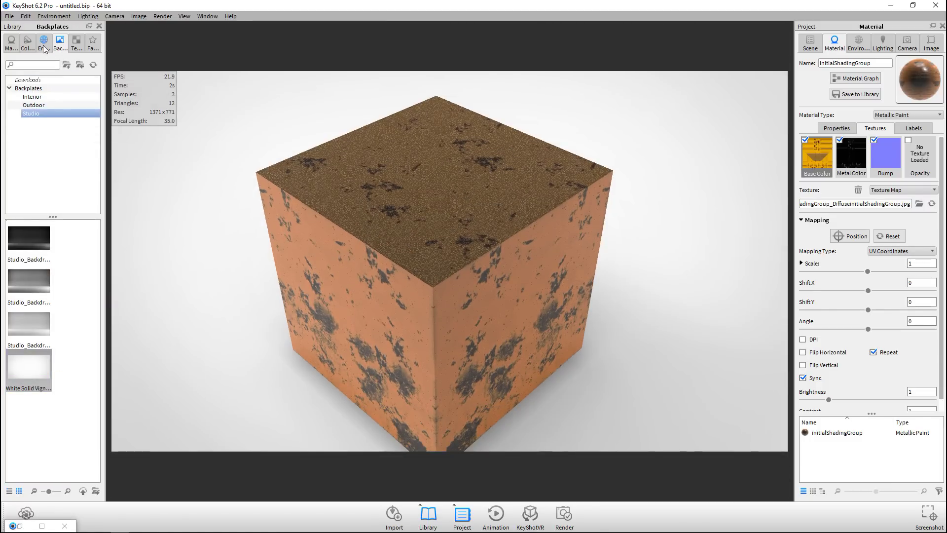
click(44, 44)
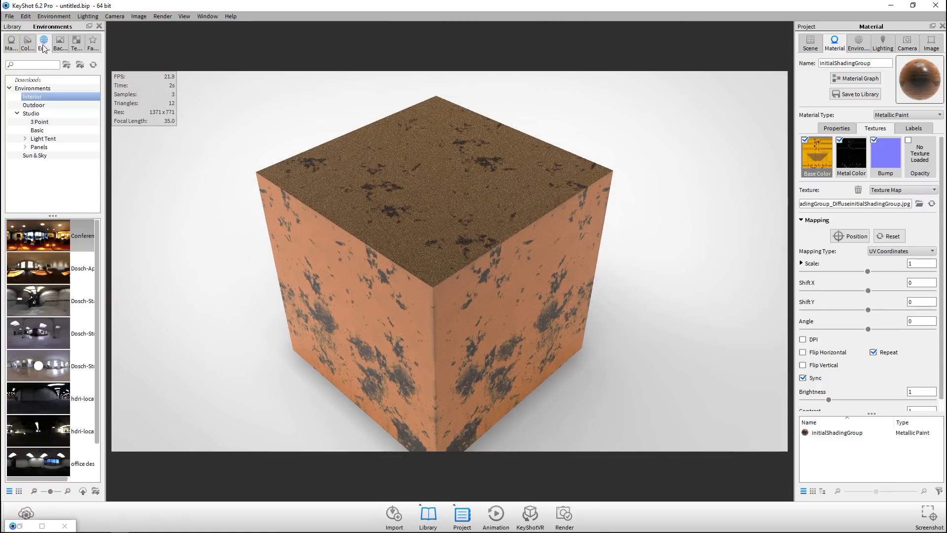
- Try the Conference and office desk interior environments and the last outdoor HDRI as lighting for the cube
drag(72, 237, 186, 190)
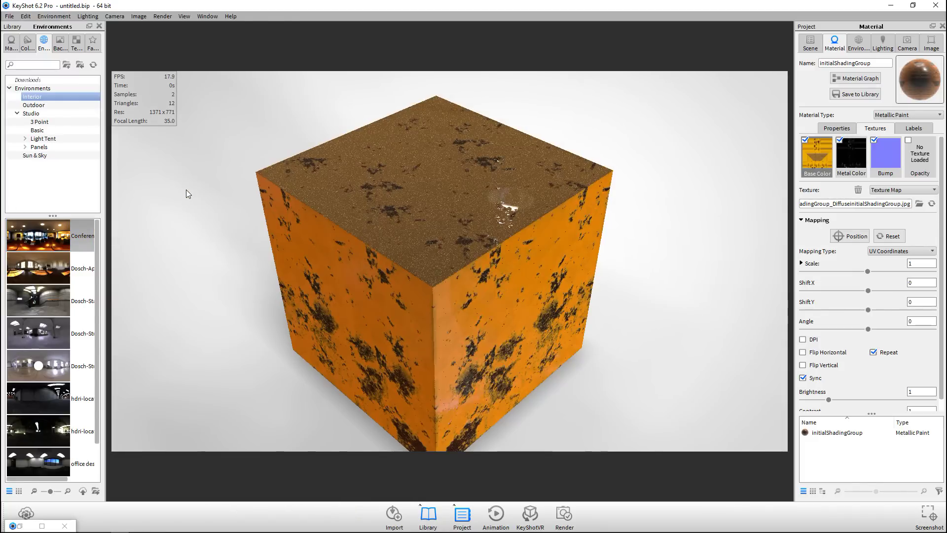
scroll(283, 267, up, 5)
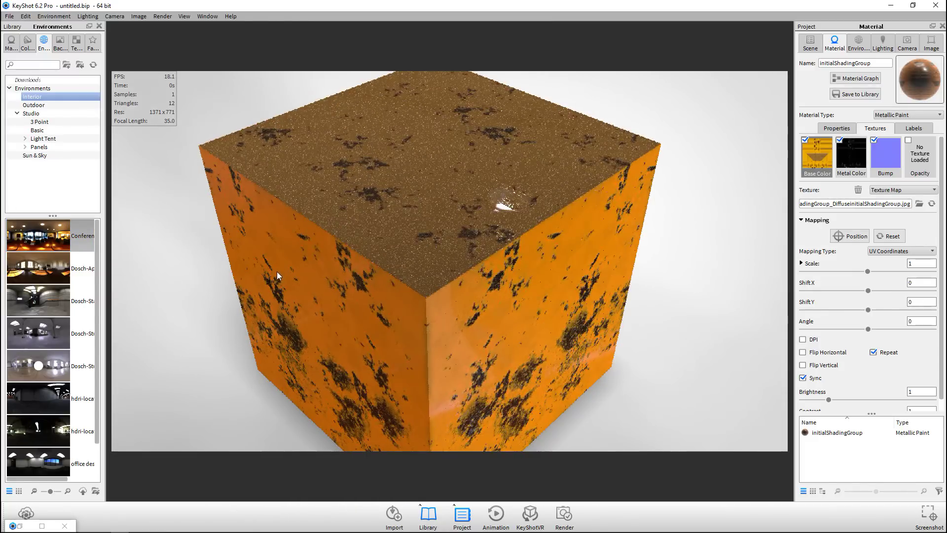
drag(291, 254, 306, 278)
drag(45, 461, 169, 375)
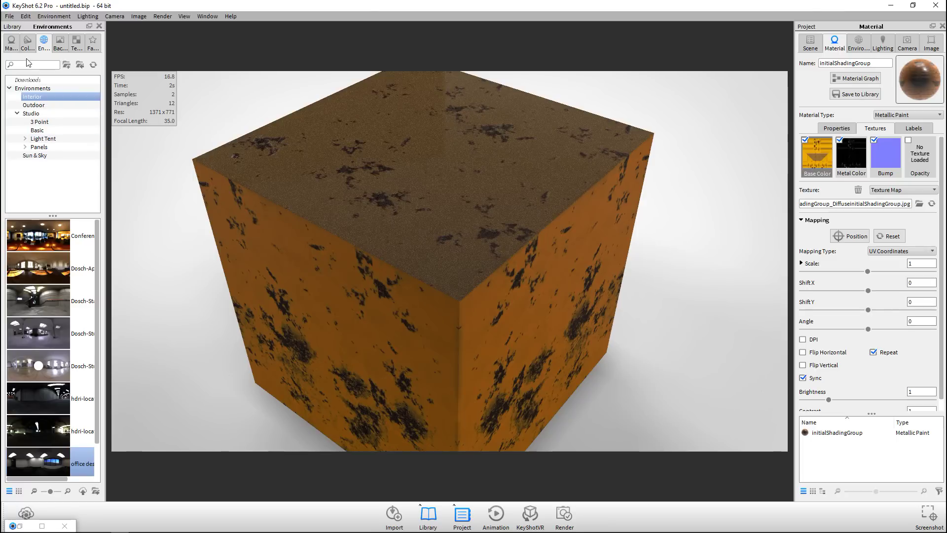
click(34, 104)
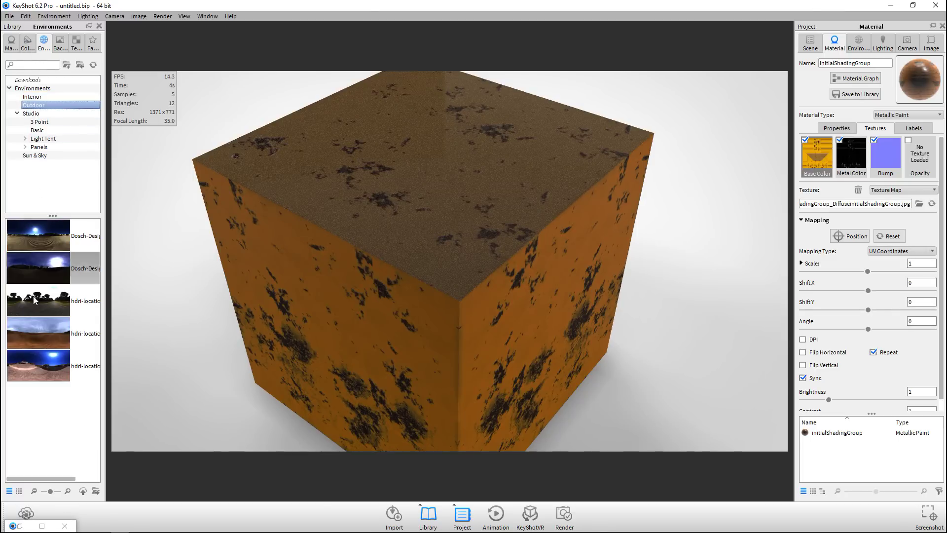
drag(43, 369, 165, 353)
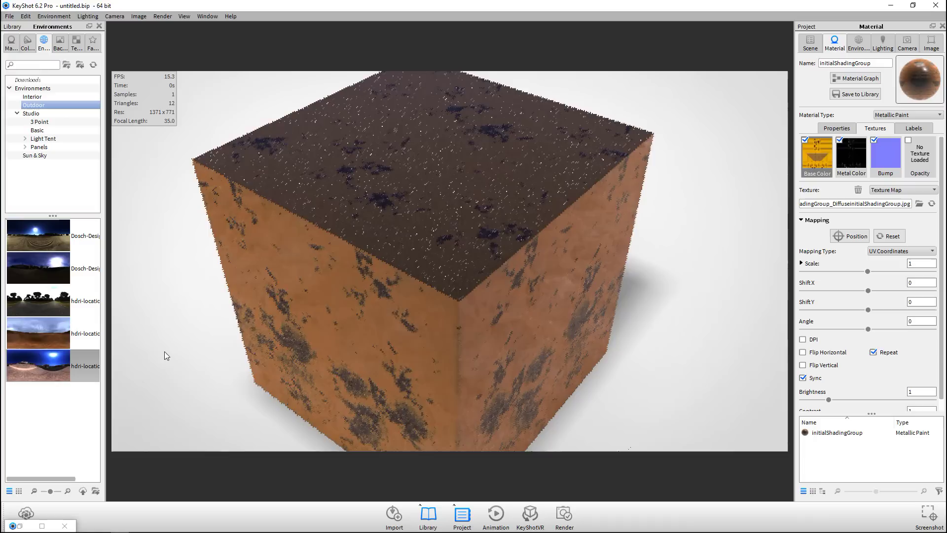
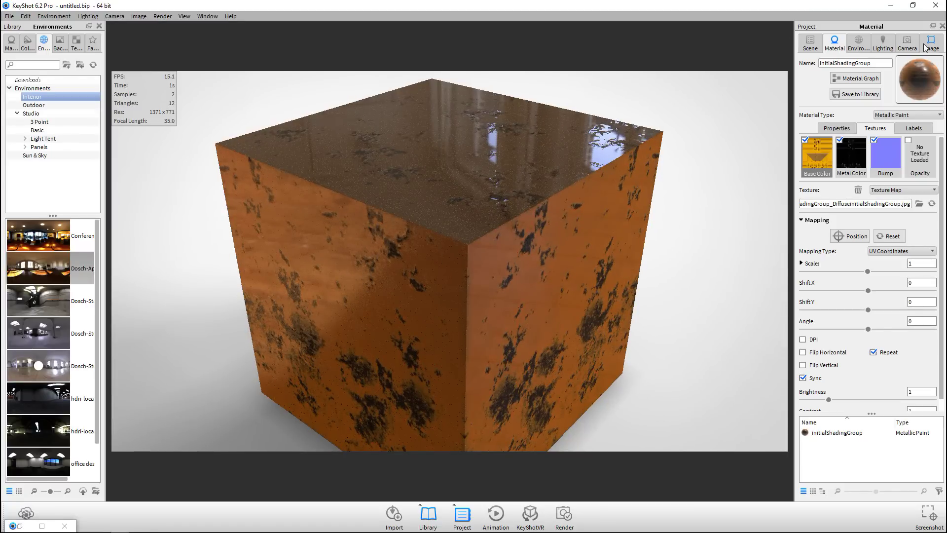
- Set the lighting to 8 ray bounces, 4 indirect bounces and 1.312 shadow quality, with global and ground illumination enabled
click(886, 48)
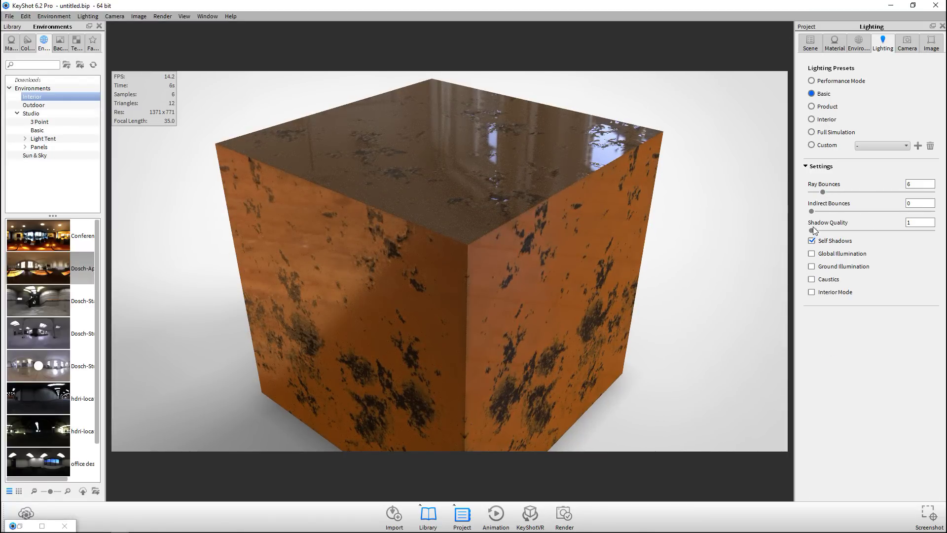
drag(811, 231, 819, 212)
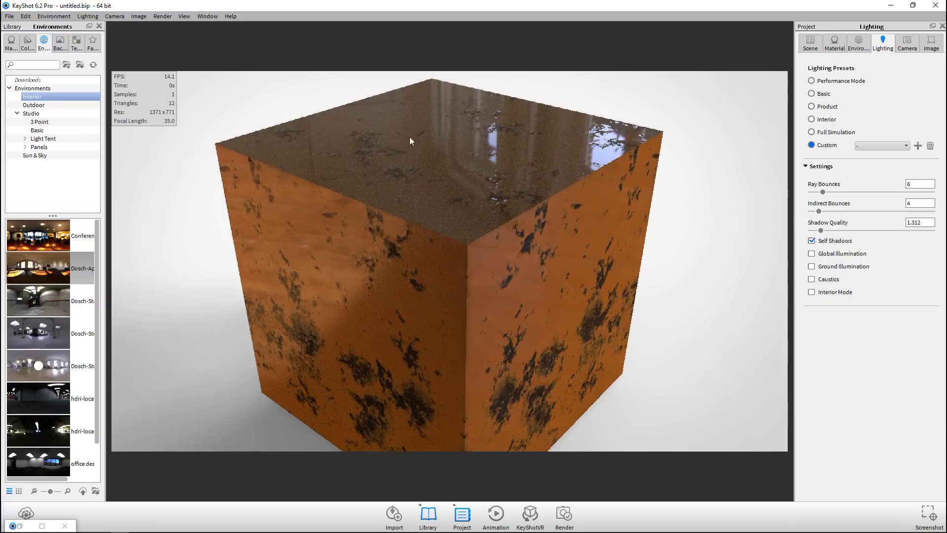
click(87, 16)
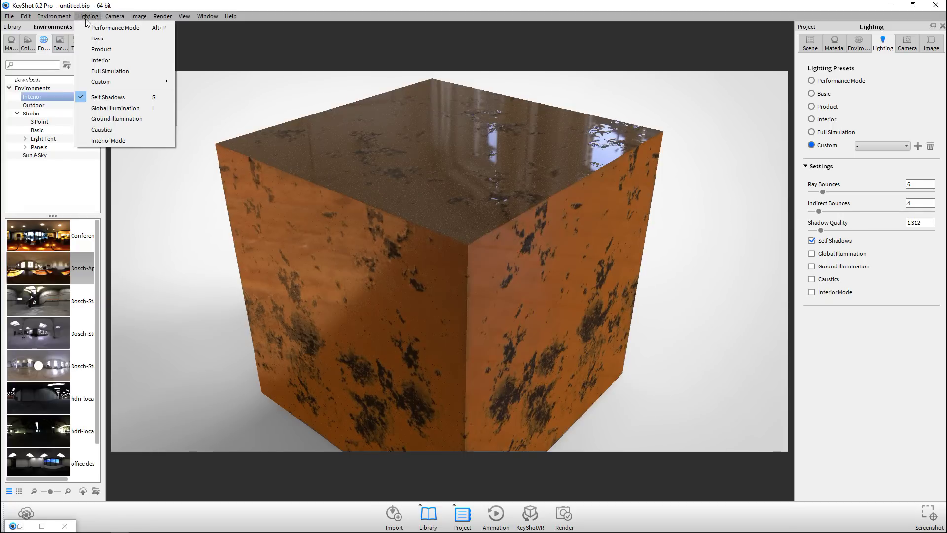
click(110, 108)
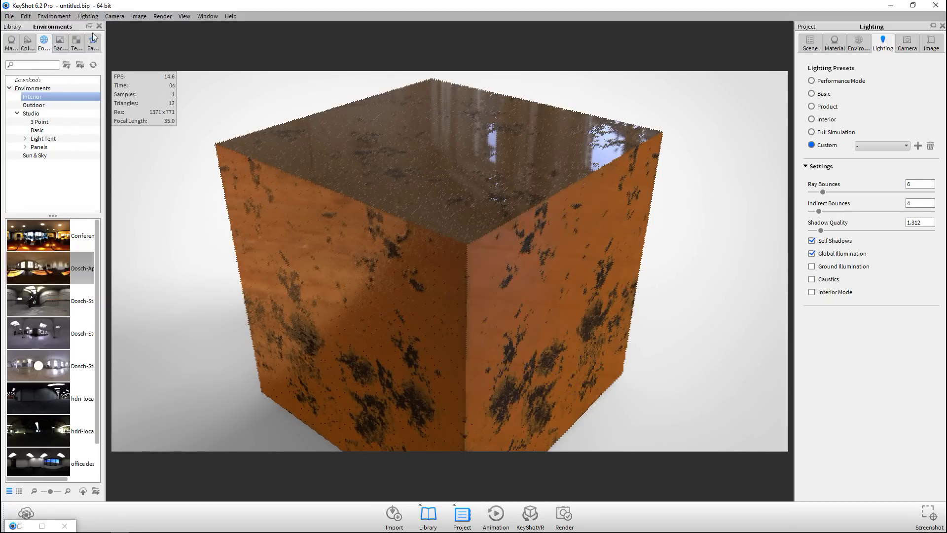
click(87, 16)
click(114, 121)
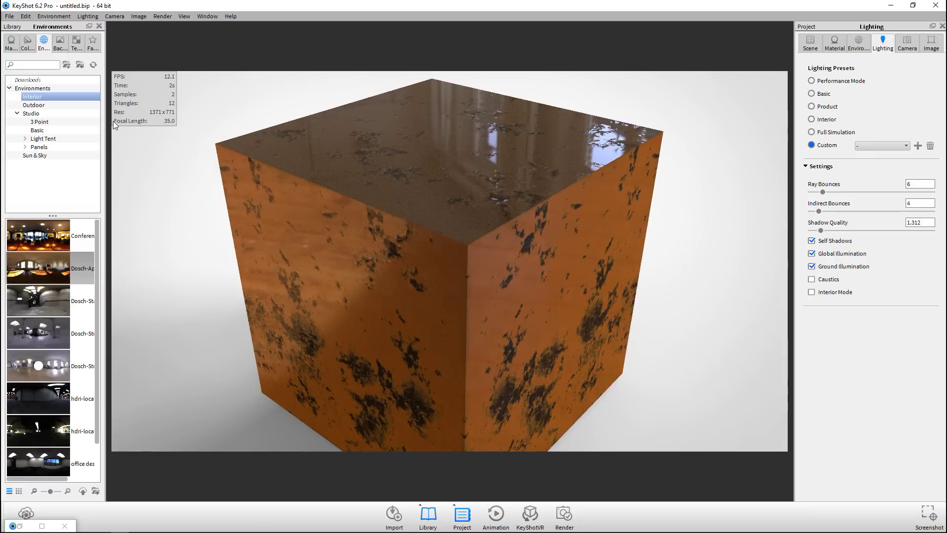
click(88, 16)
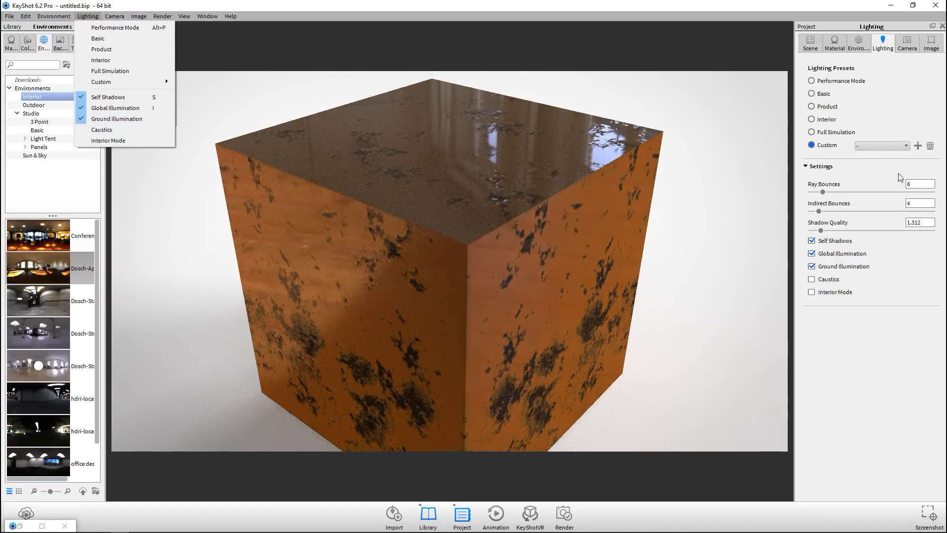
drag(823, 192, 827, 192)
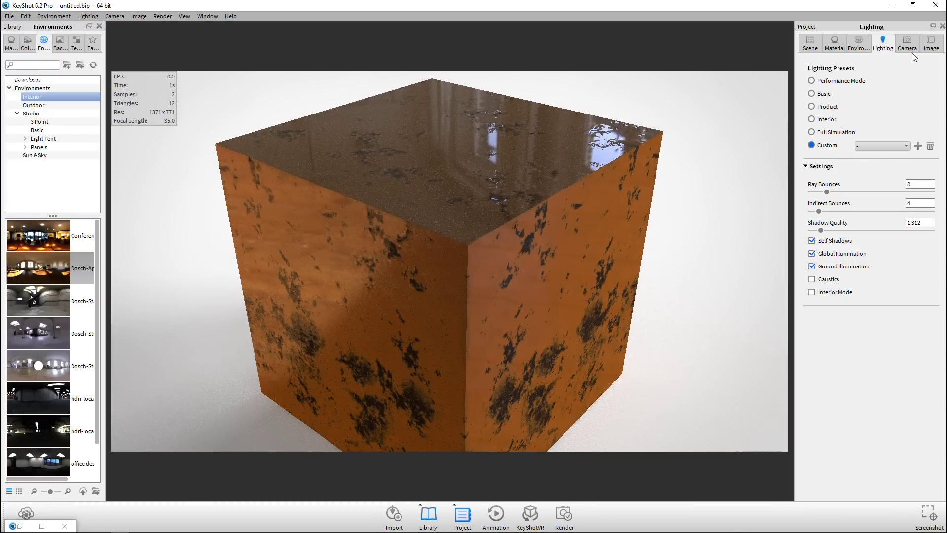
click(932, 42)
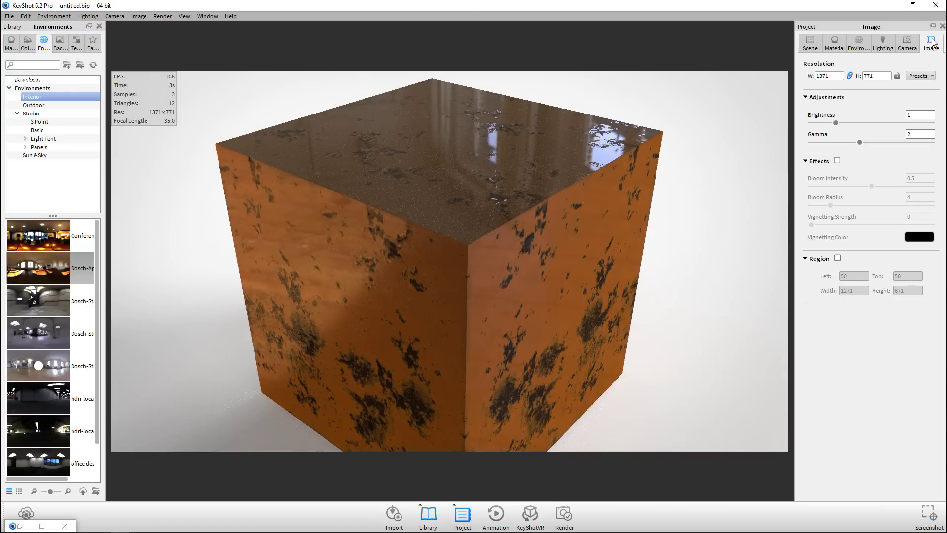
click(909, 114)
click(809, 45)
click(835, 45)
- Try a circular light pin on the Dosch-Apartment environment in the HDRI Editor, placed high on the panorama's blank wall area
click(866, 48)
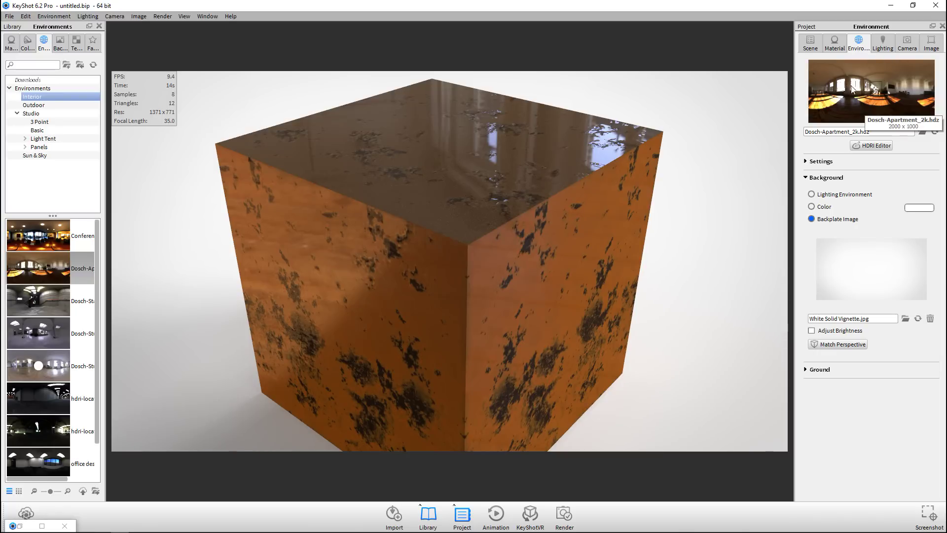
click(872, 145)
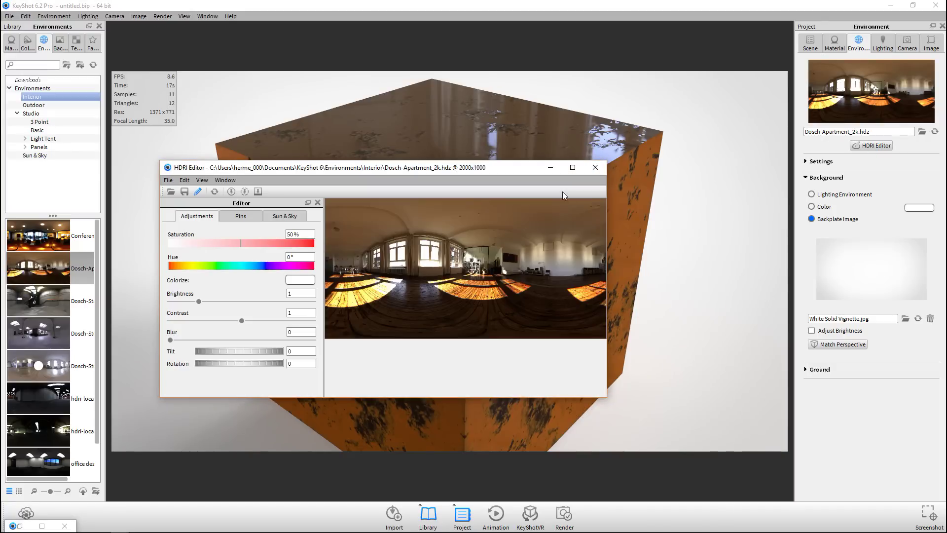
drag(373, 173, 484, 231)
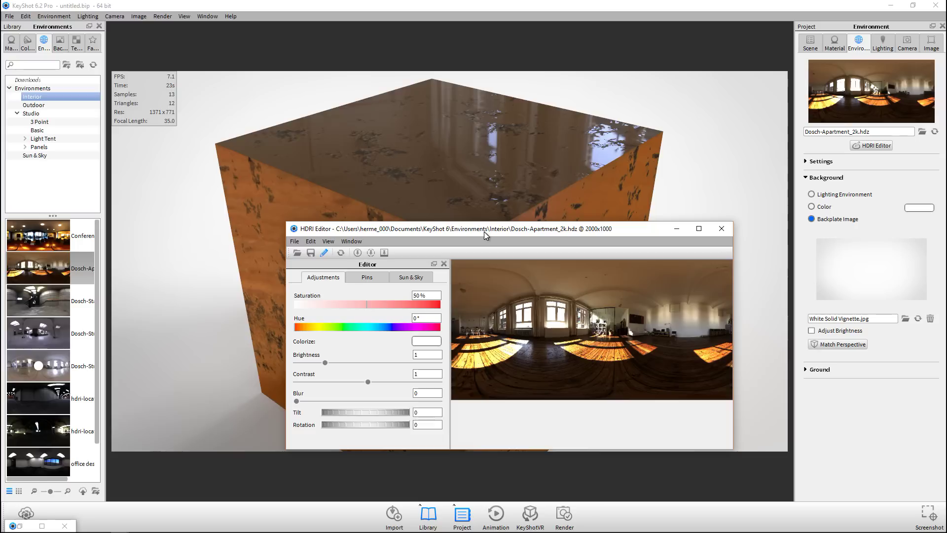
click(369, 277)
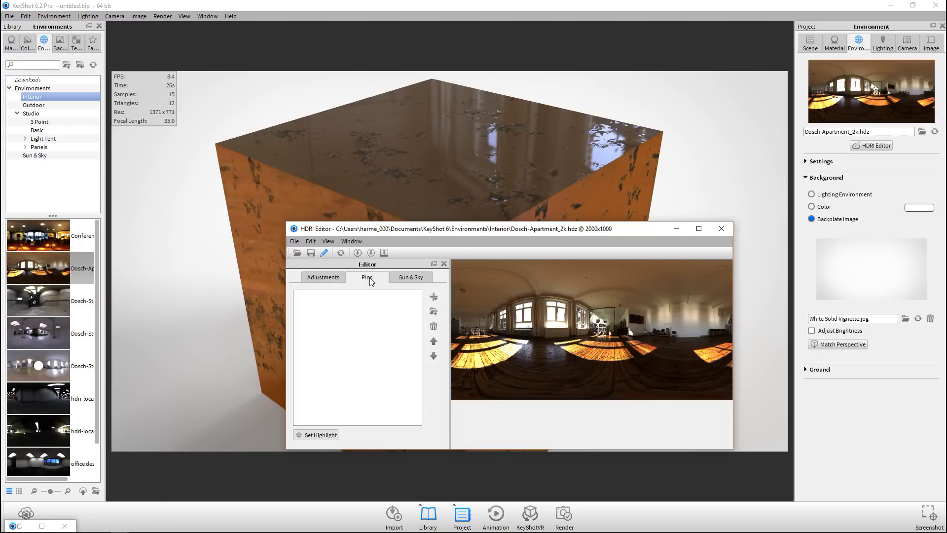
click(435, 297)
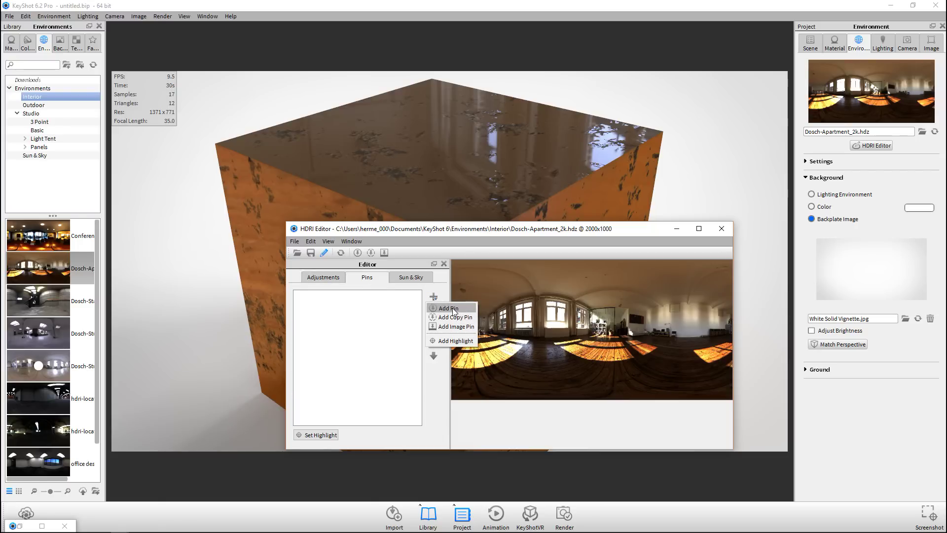
click(452, 308)
drag(596, 336, 692, 309)
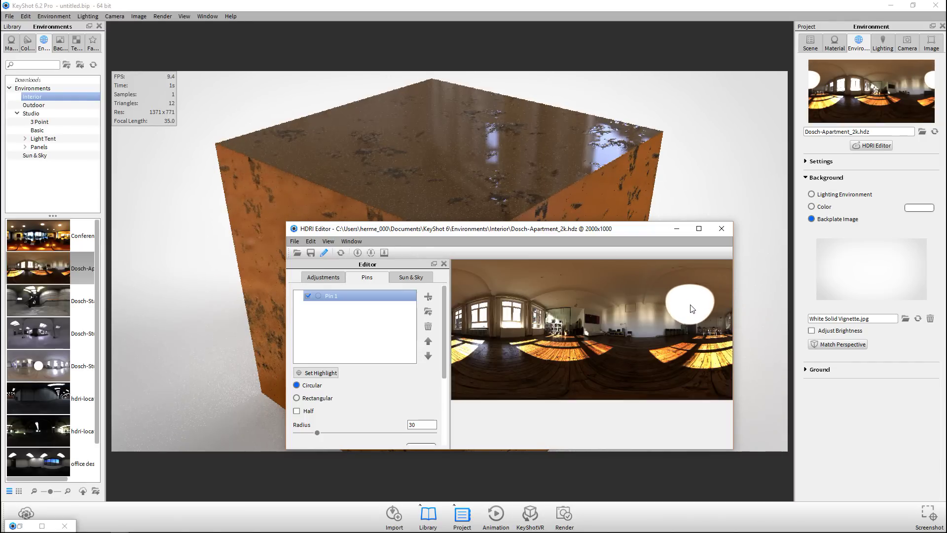
click(679, 228)
- Inspect the cube from a slightly higher angle and toggle Adjust Brightness for the White Solid Vignette backplate
scroll(655, 254, up, 4)
scroll(641, 277, down, 2)
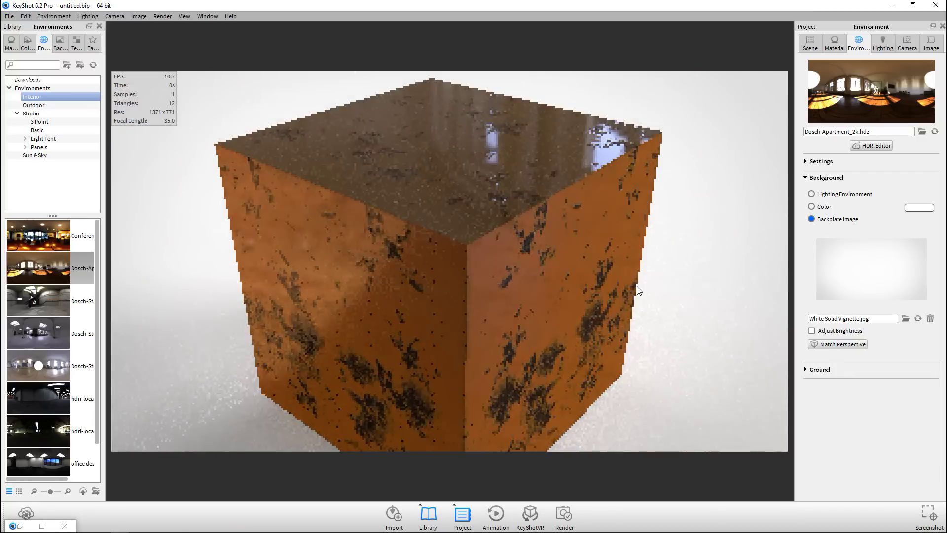
scroll(638, 281, down, 2)
drag(639, 274, 625, 293)
scroll(663, 289, up, 2)
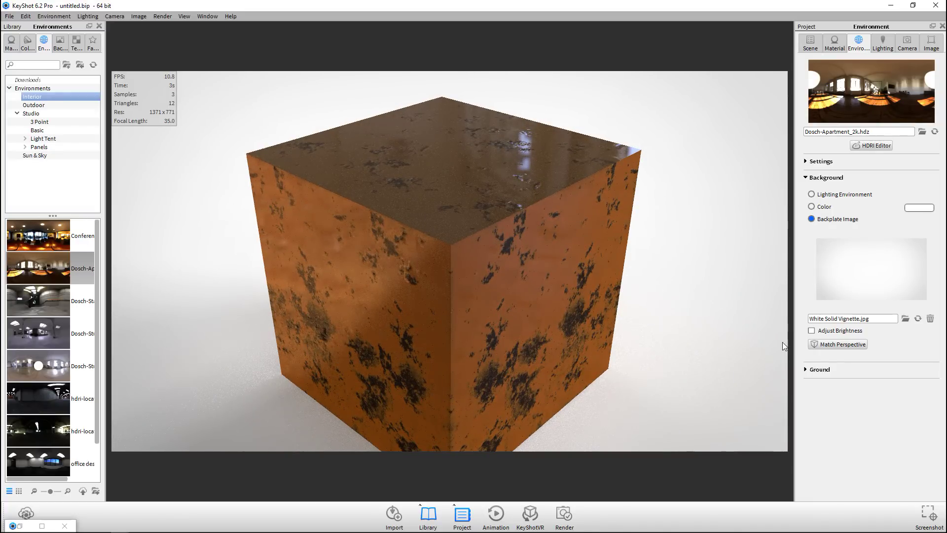
click(811, 331)
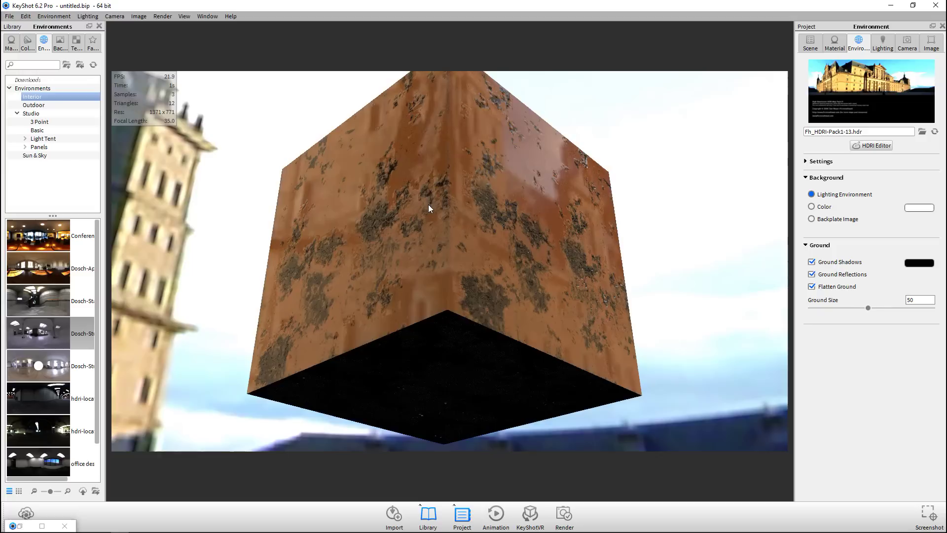
- Examine the cube's reflections from below against the Fh_HDRI-Pack1-13 lighting environment
key(F9)
drag(527, 203, 487, 271)
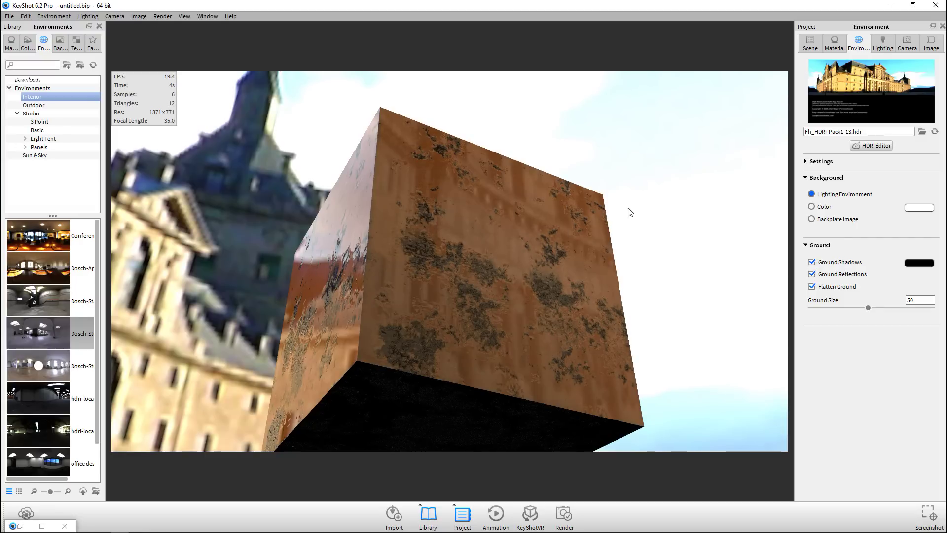
drag(637, 203, 649, 186)
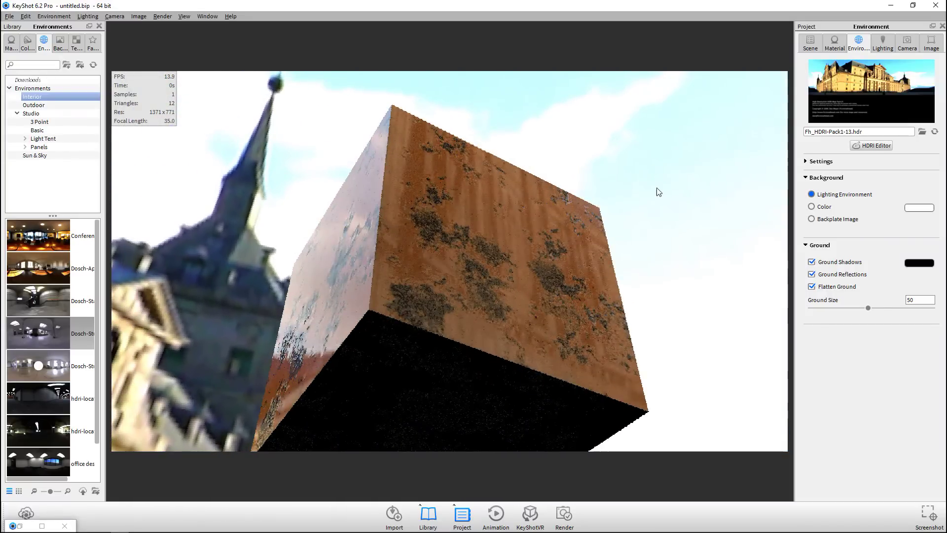